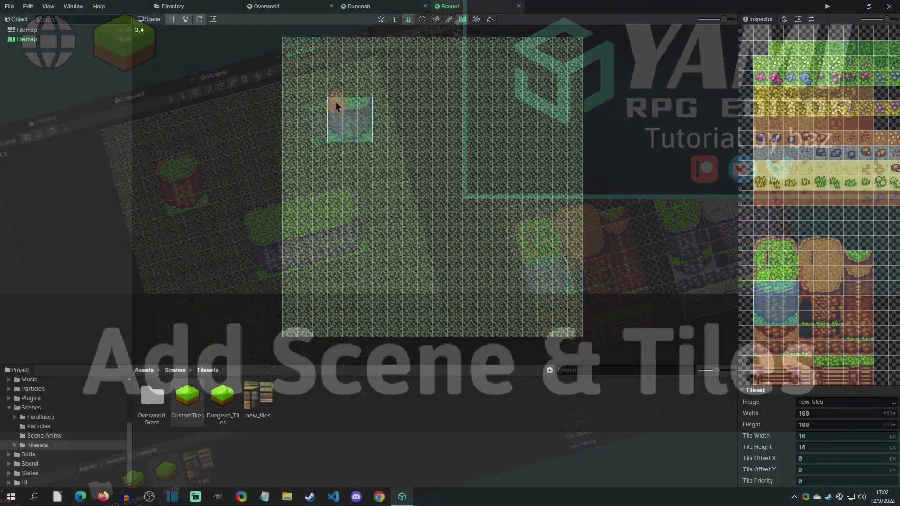
pyautogui.scroll(-3, 806, 265)
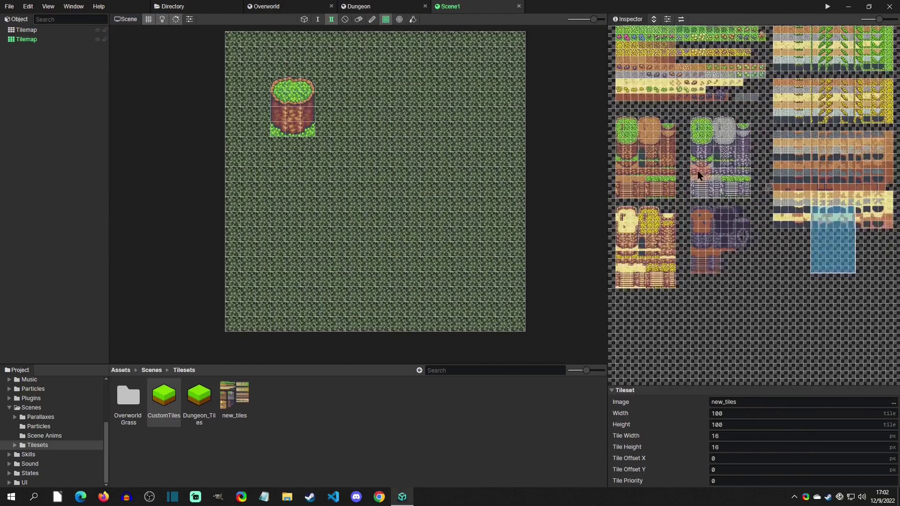
pyautogui.moveTo(356, 202)
pyautogui.mouseDown()
pyautogui.moveTo(464, 220)
pyautogui.moveTo(445, 220)
pyautogui.mouseUp()
pyautogui.click(702, 136)
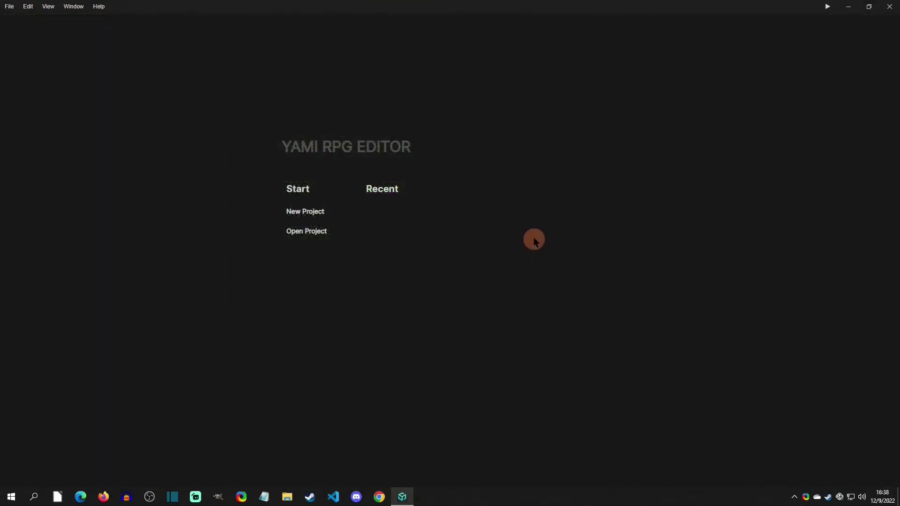
# - Create a new project from the ARPG 1.0 - English template with the folder name Tutorial
pyautogui.click(314, 211)
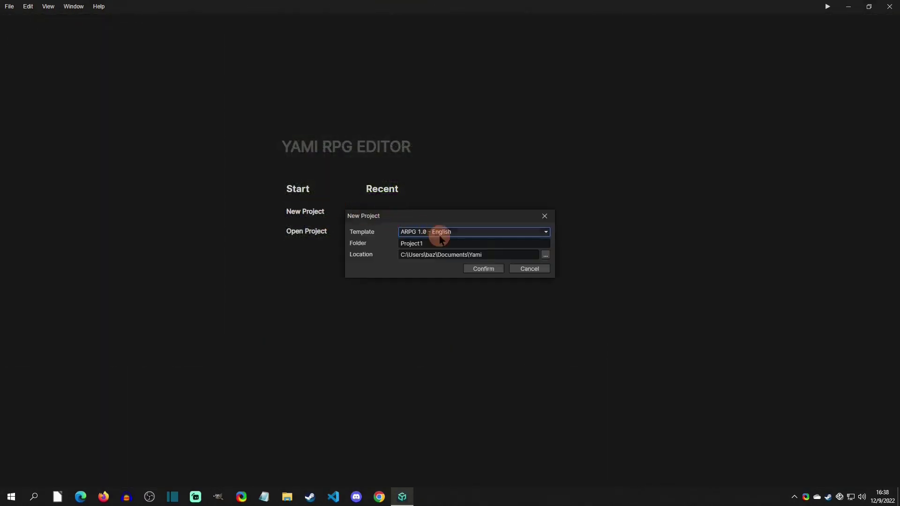
pyautogui.click(475, 232)
pyautogui.click(461, 240)
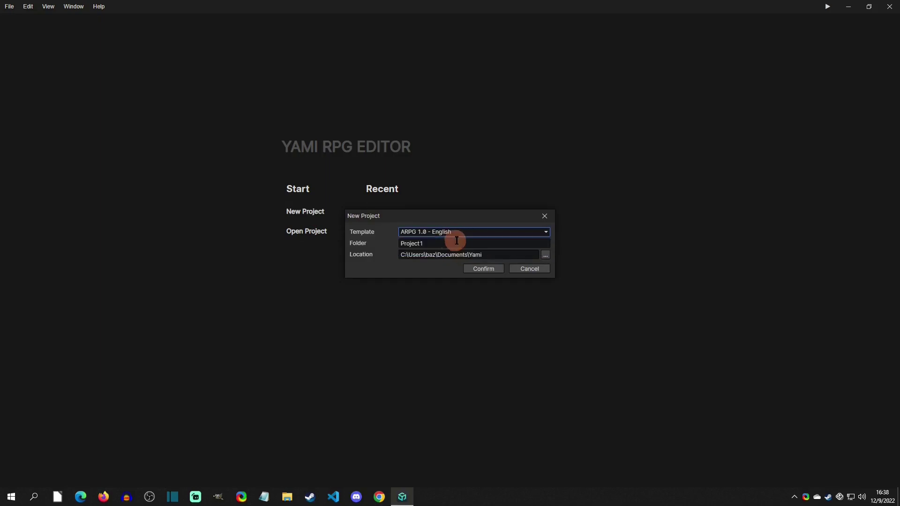
pyautogui.moveTo(442, 243); pyautogui.dragTo(384, 245)
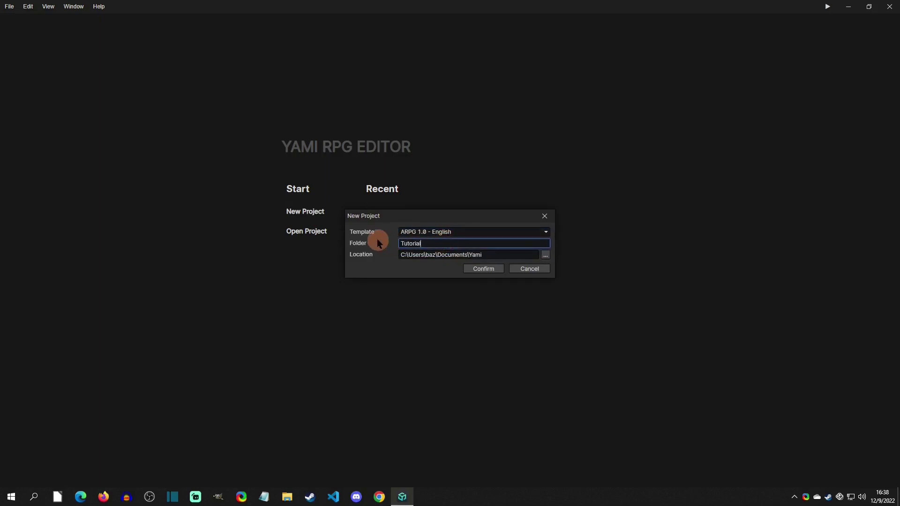
pyautogui.click(483, 269)
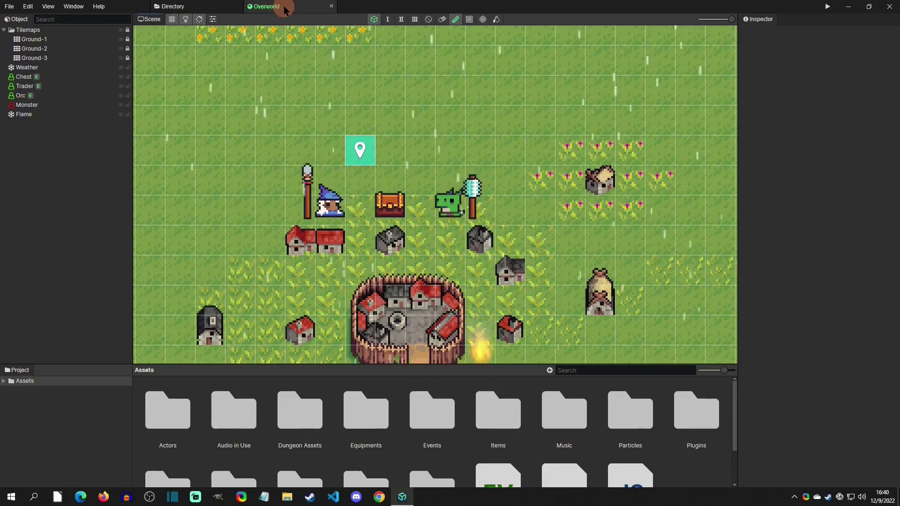
# - View the project's asset directory and shrink the asset thumbnails, ending back in the Overworld scene
pyautogui.click(199, 7)
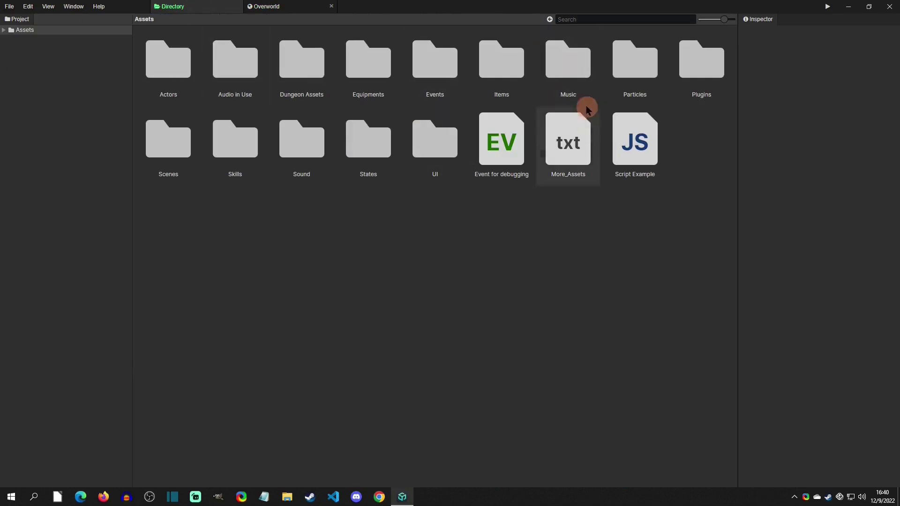
pyautogui.click(285, 6)
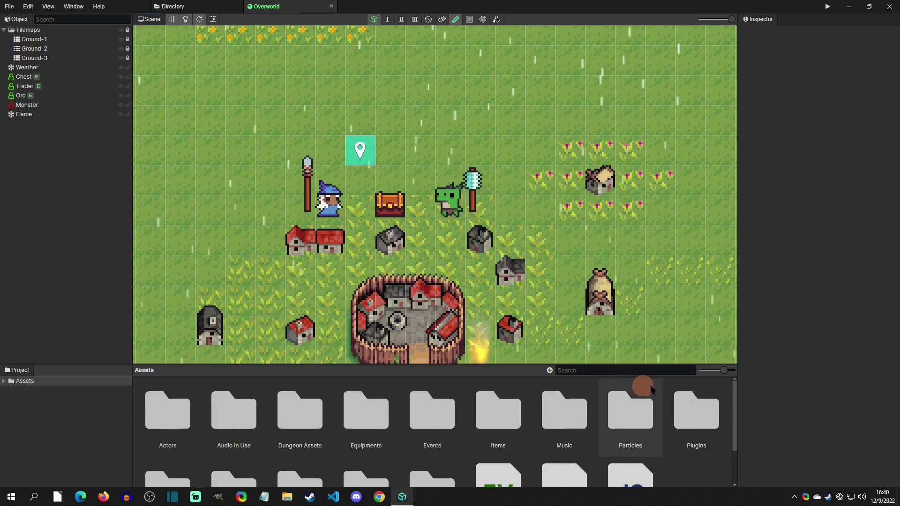
pyautogui.moveTo(734, 369)
pyautogui.mouseDown()
pyautogui.moveTo(706, 371)
pyautogui.moveTo(717, 370)
pyautogui.mouseUp()
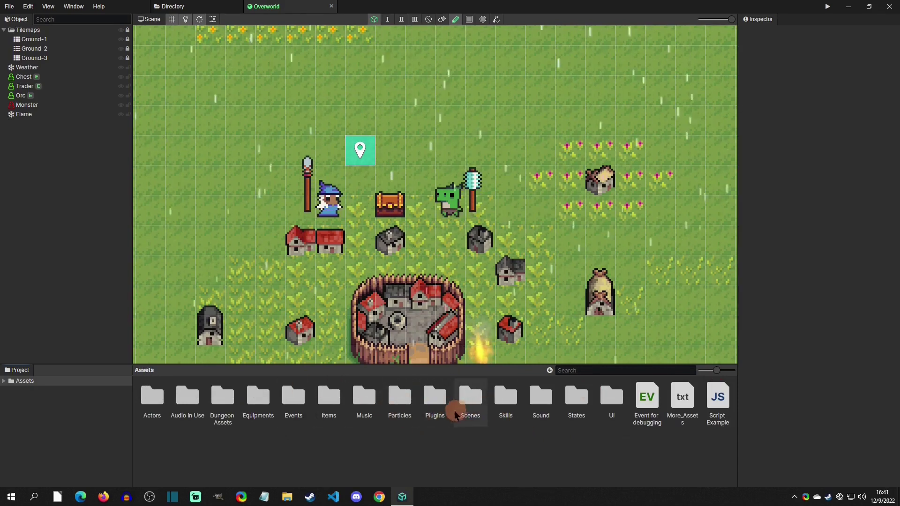
pyautogui.click(226, 11)
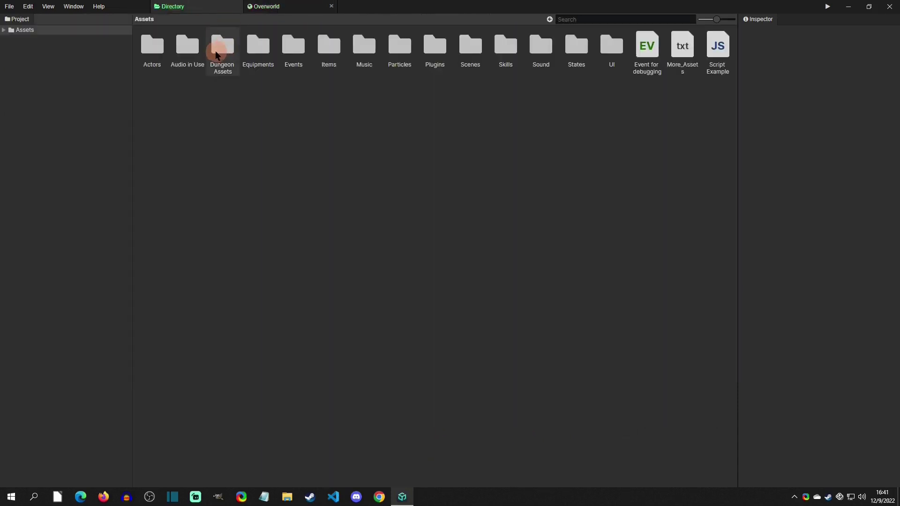
pyautogui.click(261, 6)
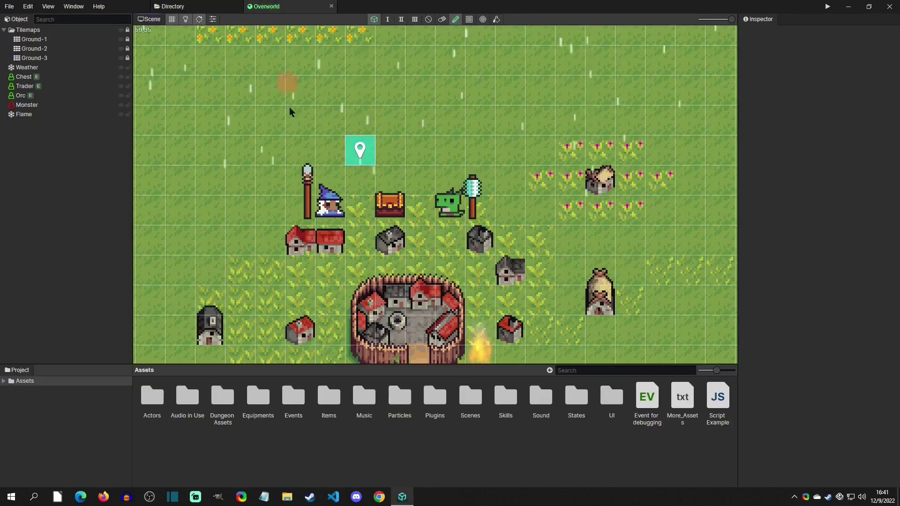
# - Create a new scene asset named Scene1 in the root Assets folder
pyautogui.rightClick(180, 454)
pyautogui.moveTo(218, 454)
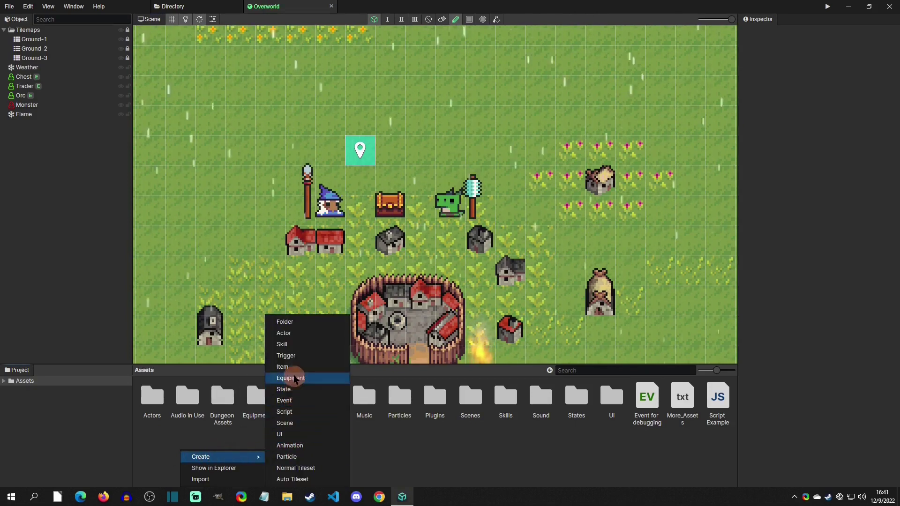
pyautogui.click(287, 423)
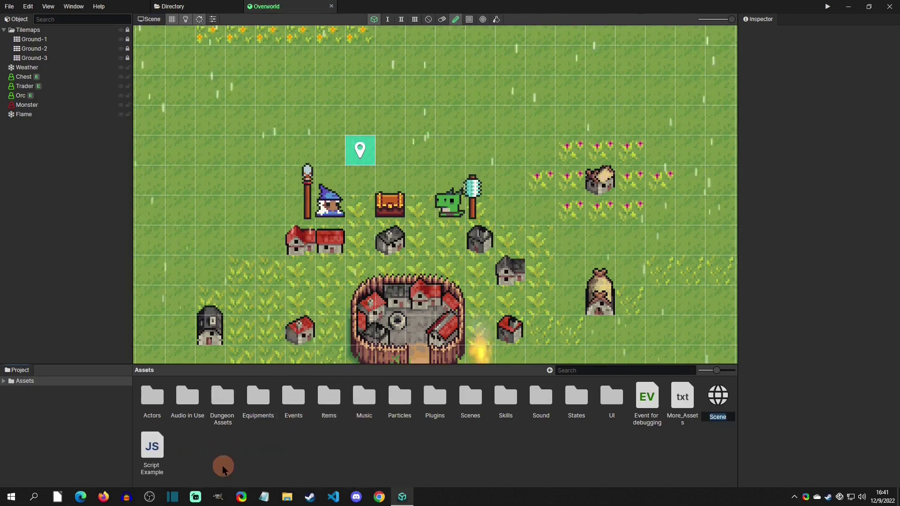
pyautogui.click(712, 424)
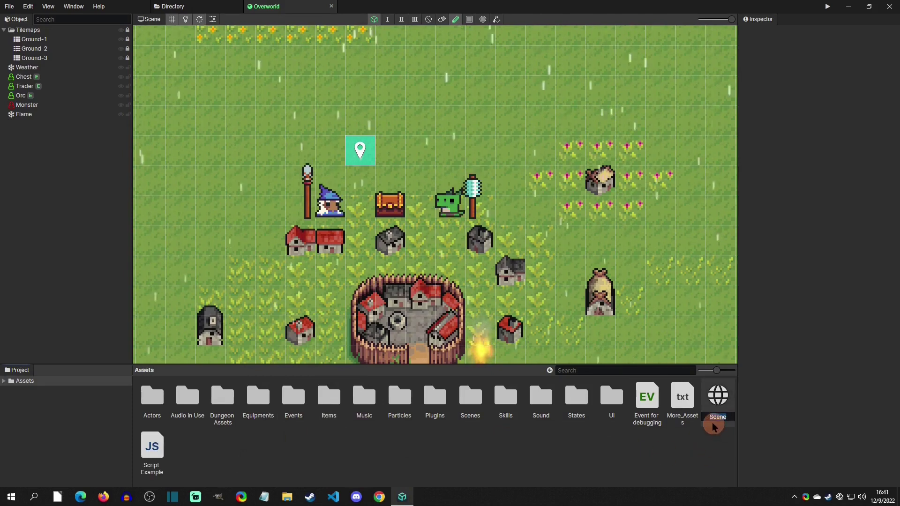
pyautogui.write('1')
pyautogui.press('Return')
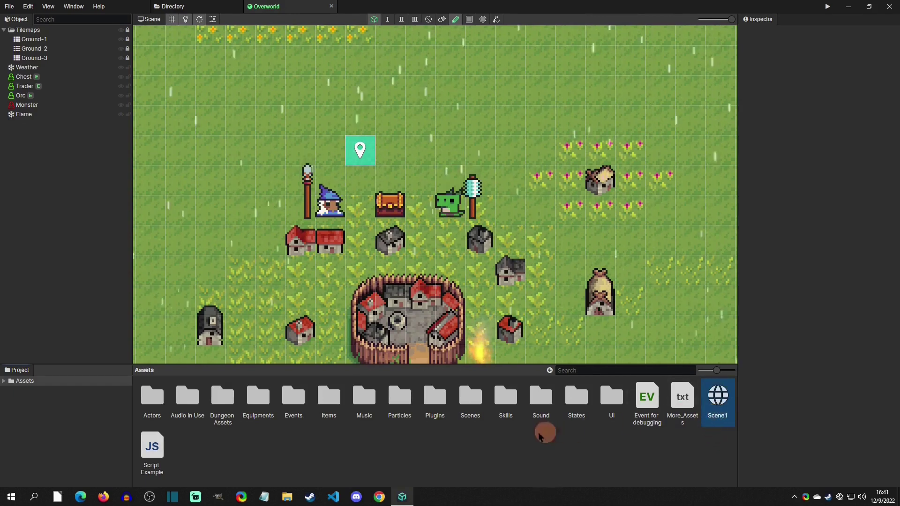
# - Open the Dungeon scene from the Scenes folder and compare it with the Overworld scene
pyautogui.click(470, 402)
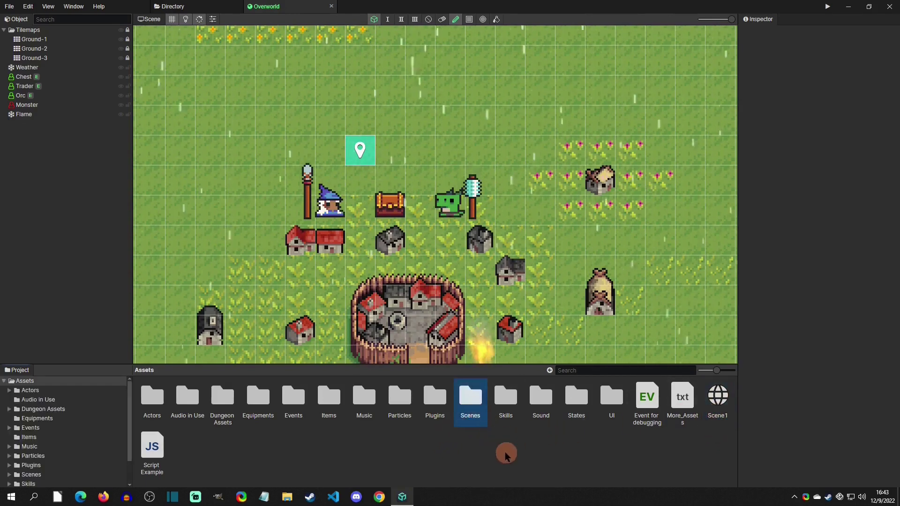
pyautogui.doubleClick(476, 417)
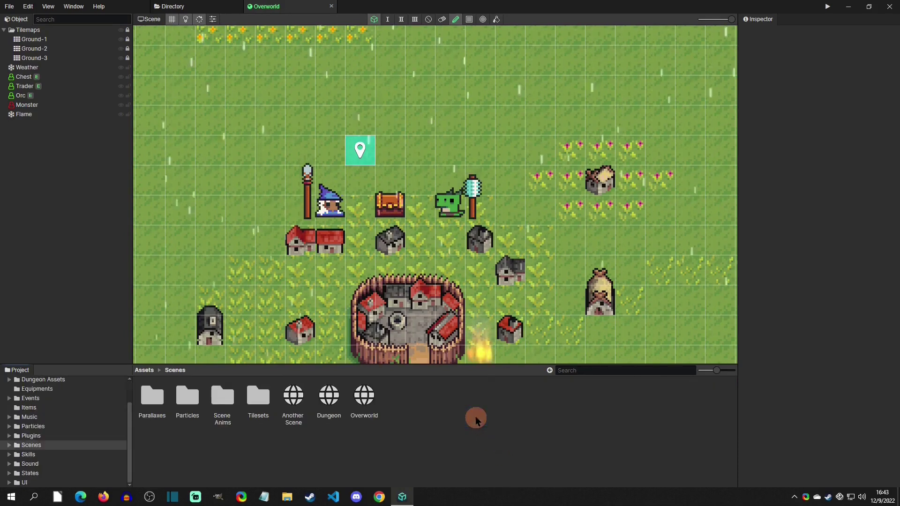
pyautogui.click(364, 398)
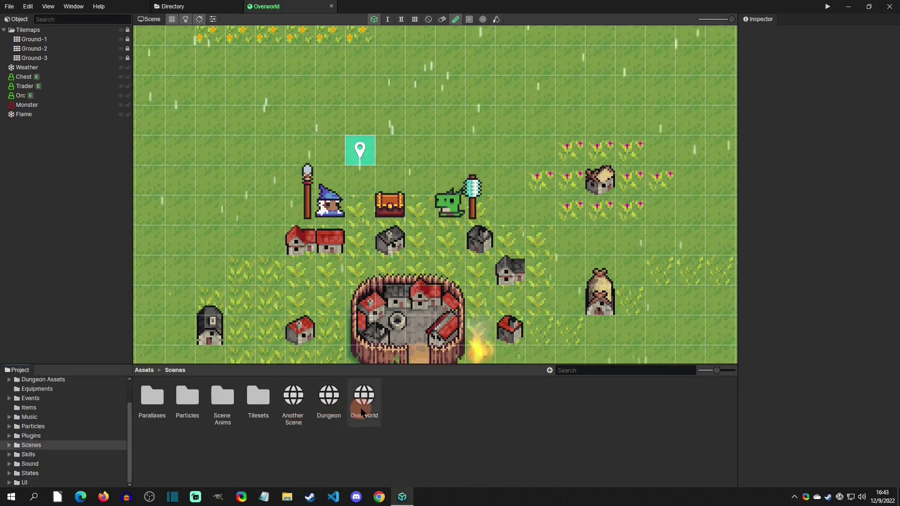
pyautogui.doubleClick(342, 406)
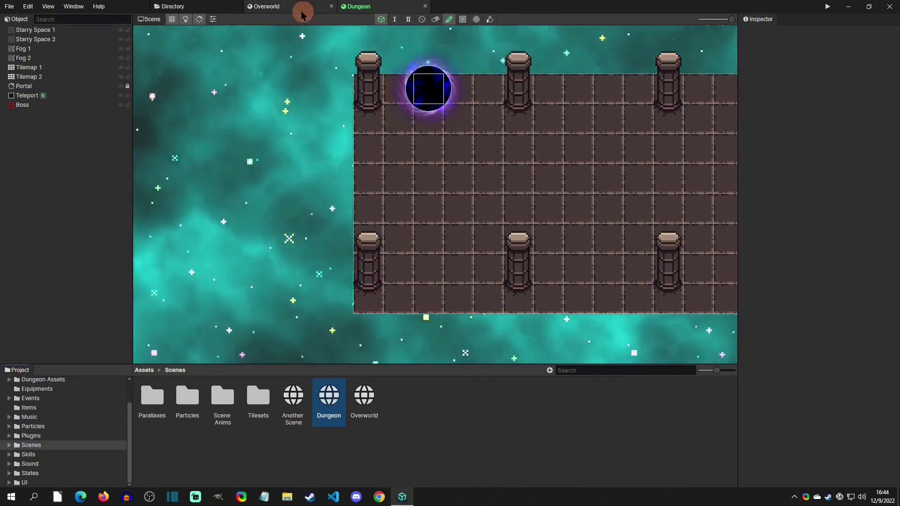
pyautogui.click(287, 7)
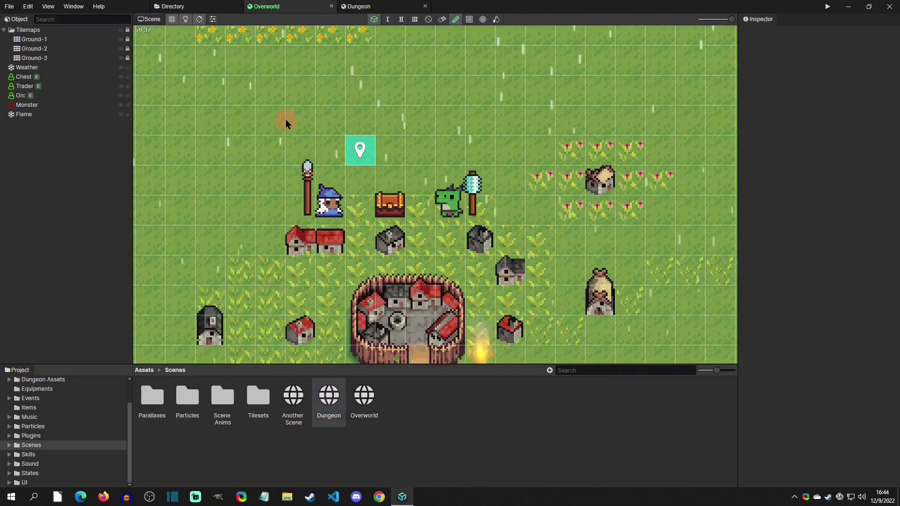
pyautogui.click(375, 7)
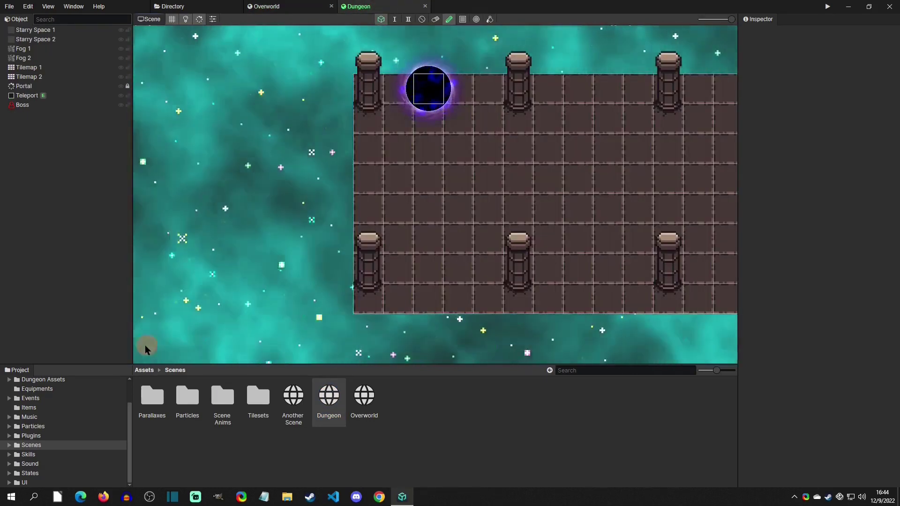
# - Open Scene1 from the root Assets folder for editing, with its whole grid in view
pyautogui.click(142, 370)
pyautogui.doubleClick(719, 398)
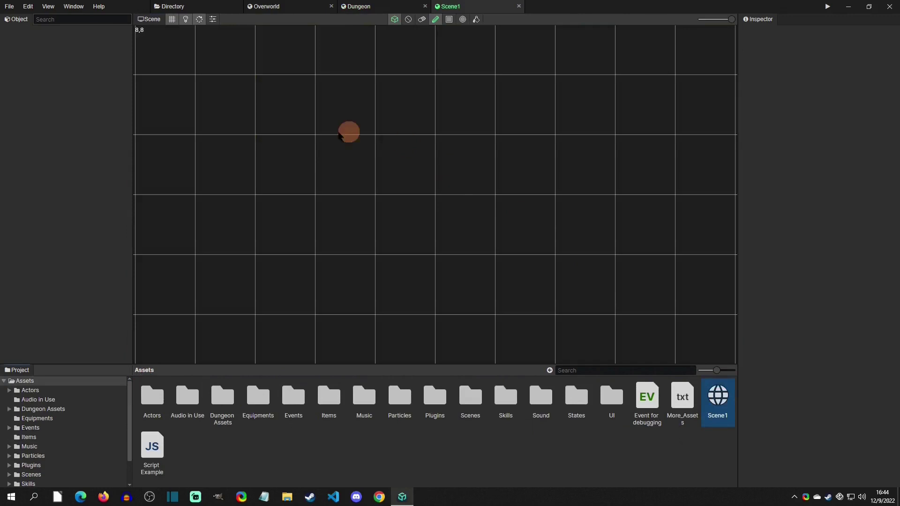
pyautogui.scroll(-3, 450, 143)
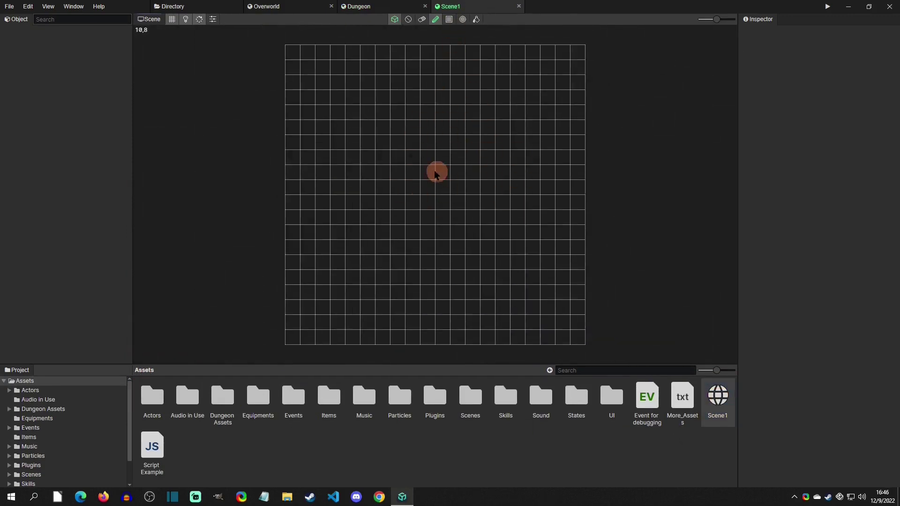
# - In Scene1's scene settings, set the width and height to 40 tiles each
pyautogui.click(212, 19)
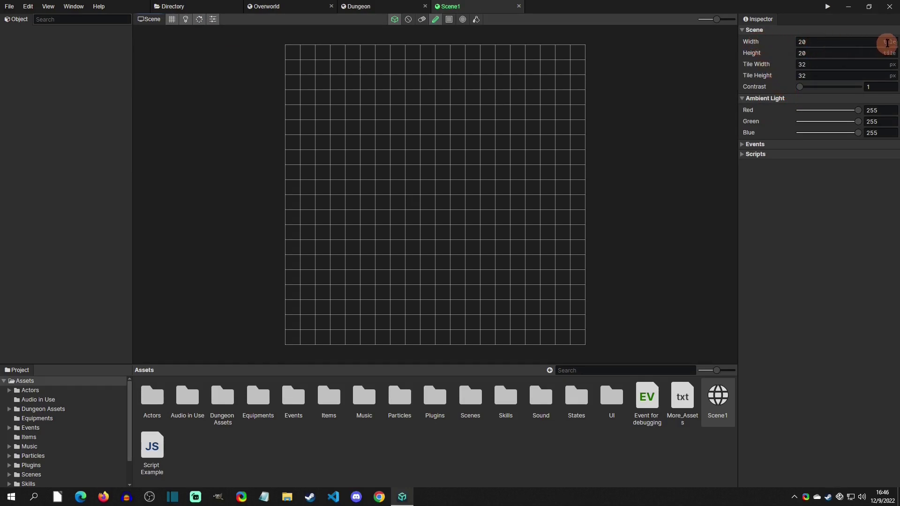
pyautogui.click(813, 43)
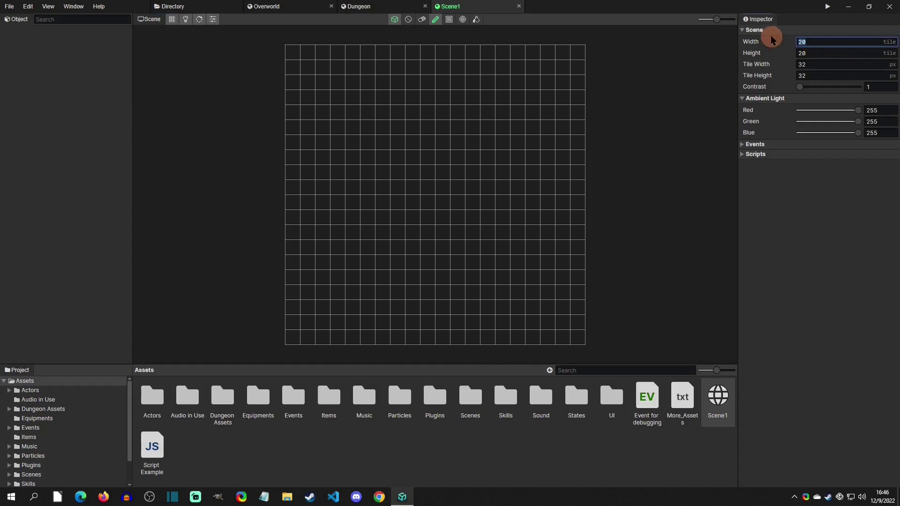
pyautogui.write('40')
pyautogui.press('Tab')
pyautogui.write('40')
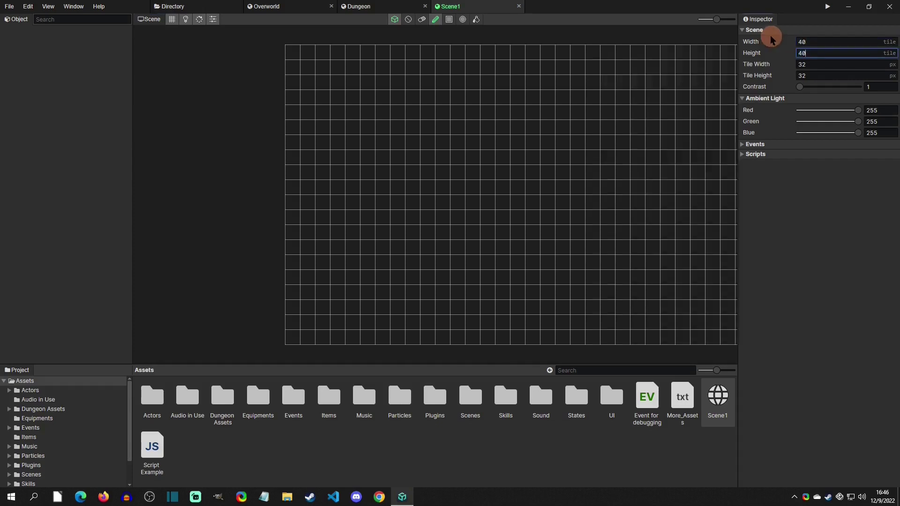
pyautogui.press('Return')
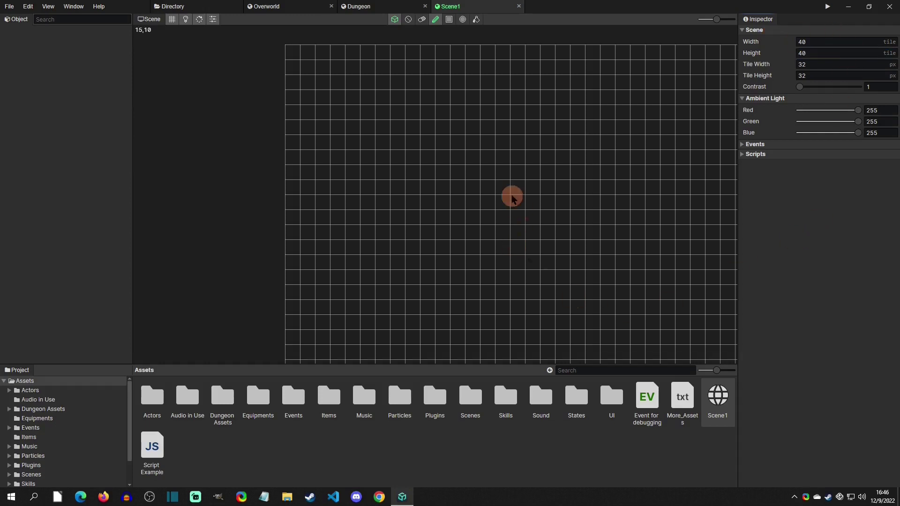
pyautogui.scroll(-2, 512, 197)
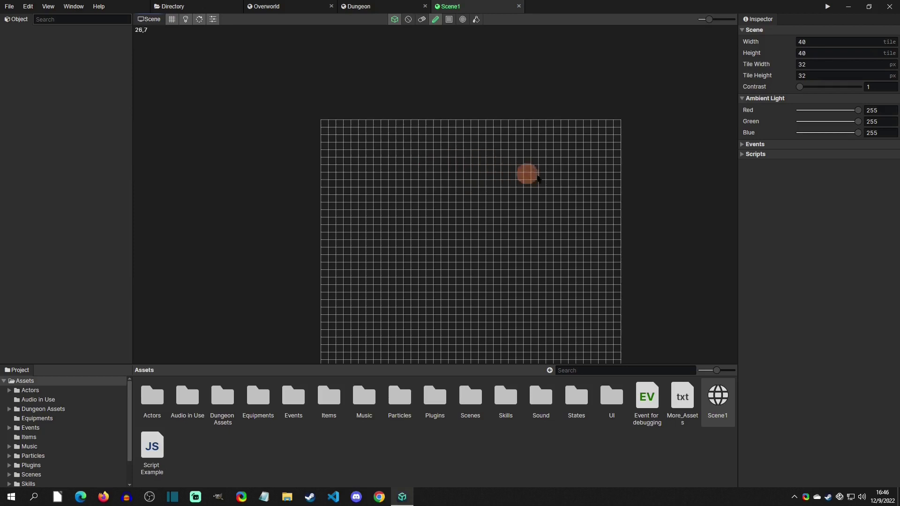
pyautogui.moveTo(526, 173); pyautogui.dragTo(510, 136, button='middle')
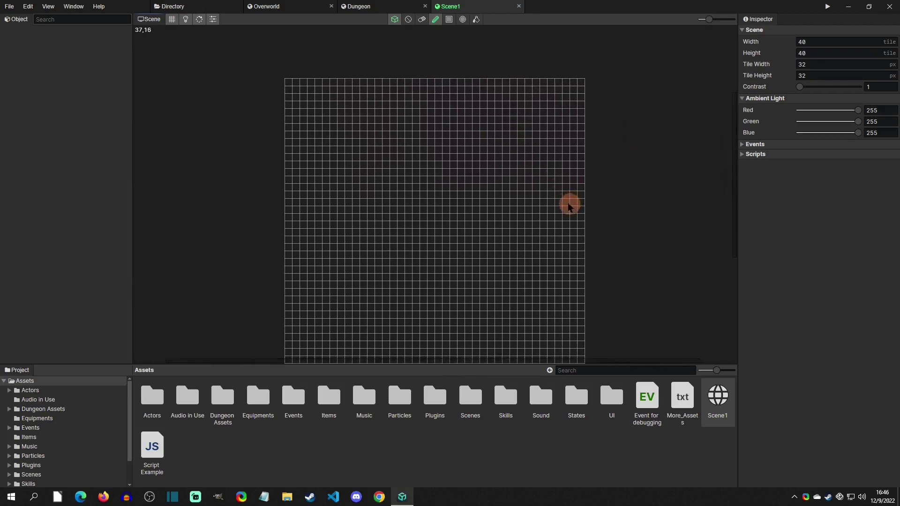
pyautogui.moveTo(465, 158); pyautogui.dragTo(453, 117, button='middle')
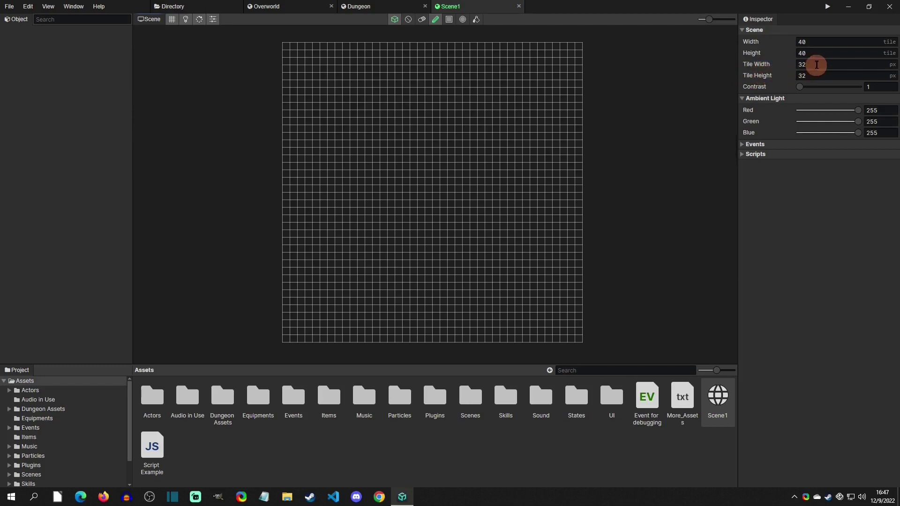
# - Set Scene1's tile width and tile height to 16 px each
pyautogui.moveTo(816, 64); pyautogui.dragTo(788, 64)
pyautogui.write('16')
pyautogui.press('Tab')
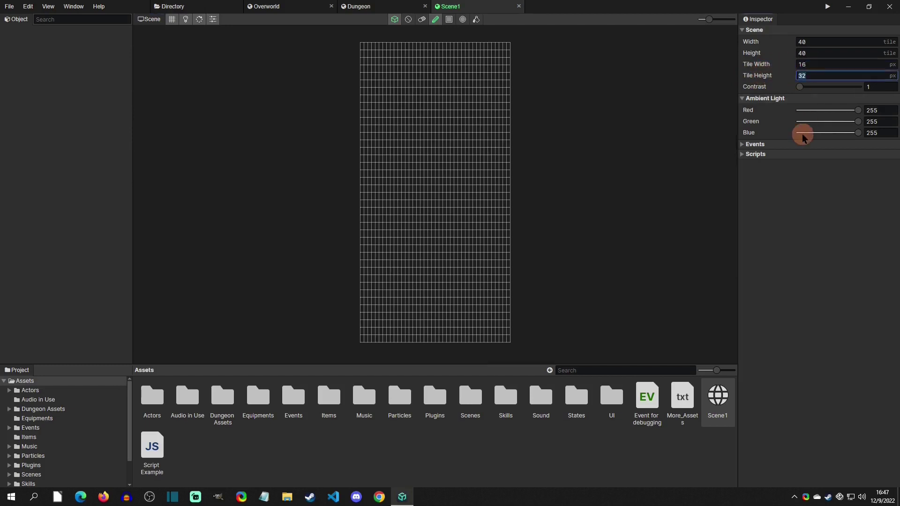
pyautogui.write('16')
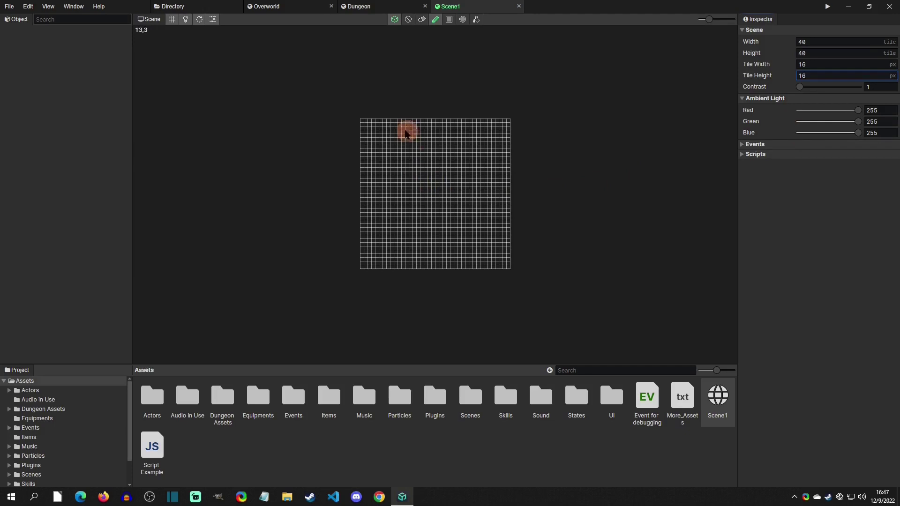
pyautogui.scroll(2, 425, 149)
pyautogui.scroll(3, 423, 148)
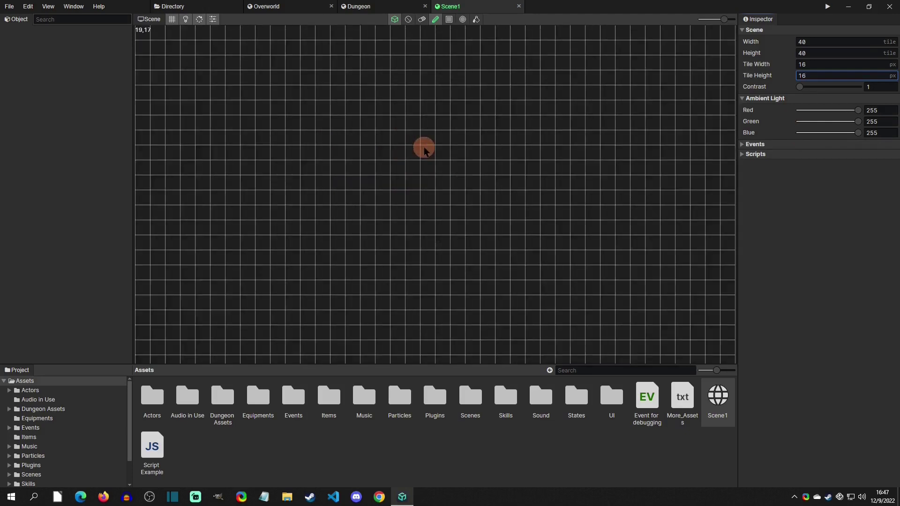
pyautogui.scroll(-2, 423, 148)
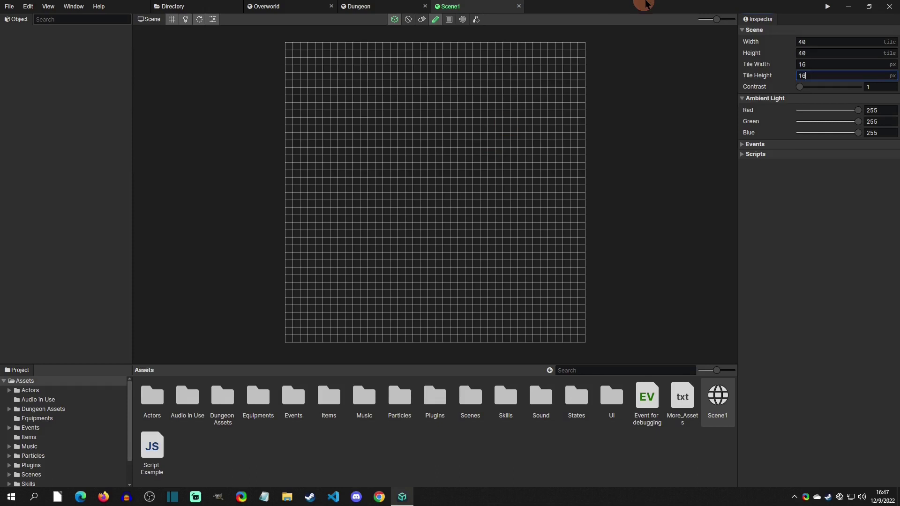
# - Check the Events section of Scene1's settings
pyautogui.click(741, 145)
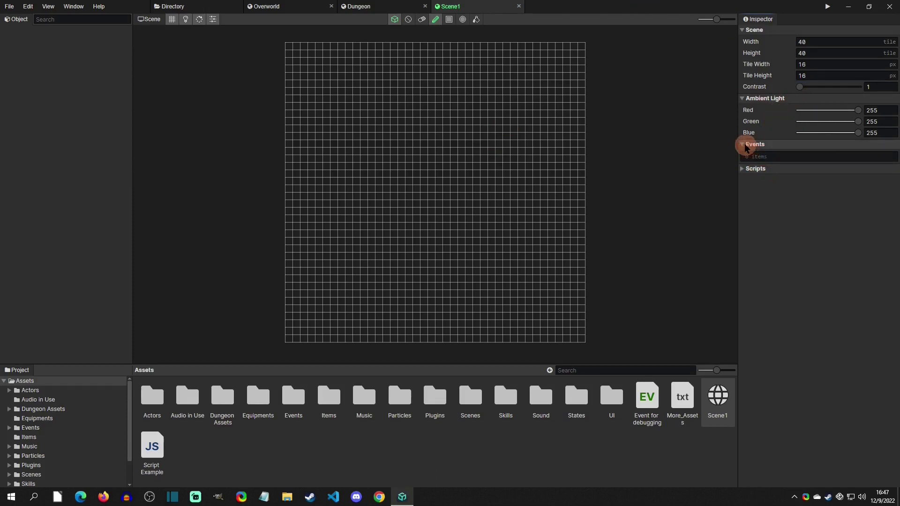
pyautogui.click(743, 145)
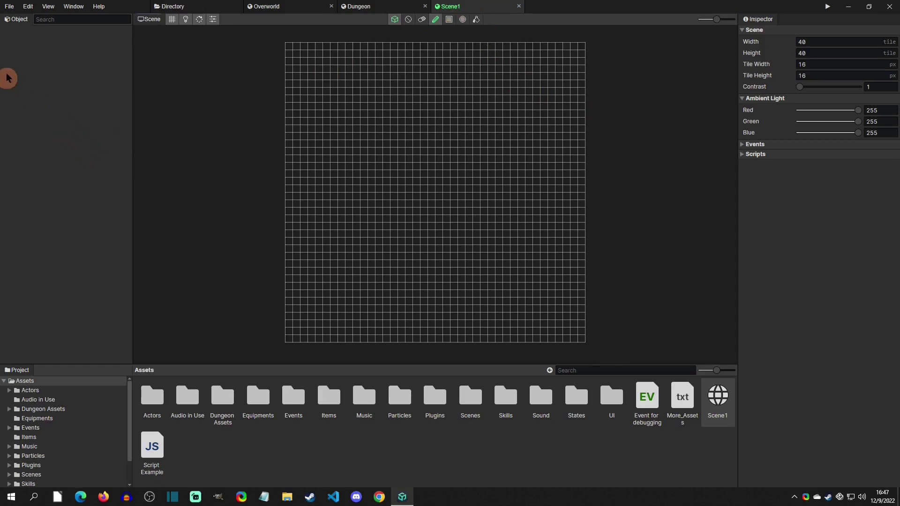
# - Add a tilemap object to Scene1
pyautogui.rightClick(21, 64)
pyautogui.moveTo(65, 72)
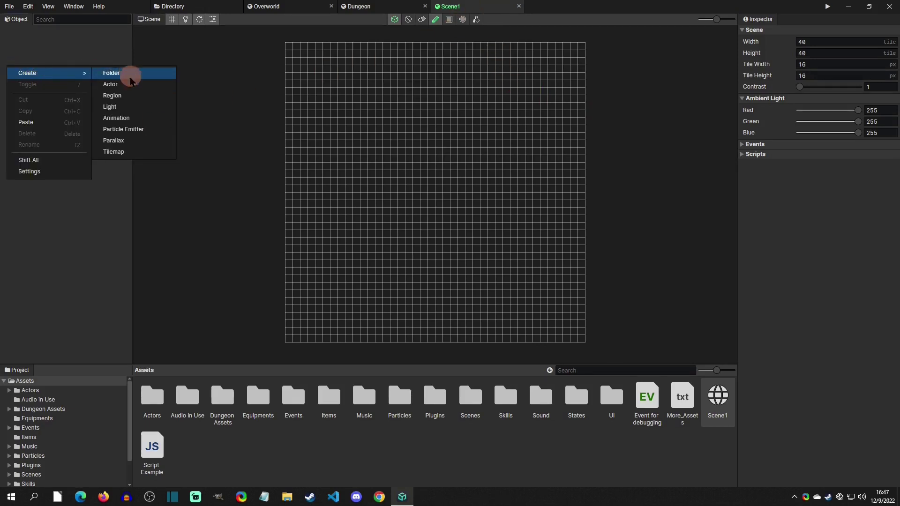
pyautogui.click(129, 141)
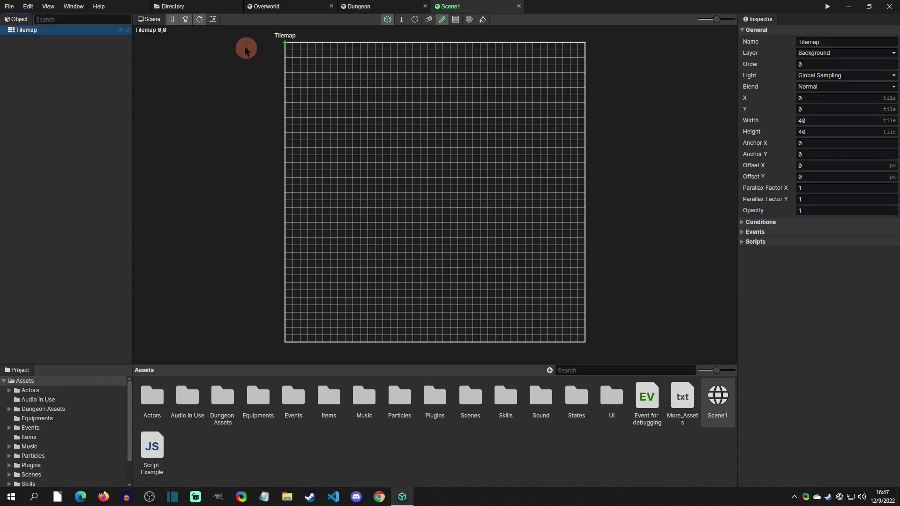
# - In Scene1's scene settings, set the width and height to 45 tiles each
pyautogui.click(213, 19)
pyautogui.moveTo(804, 42); pyautogui.dragTo(772, 44)
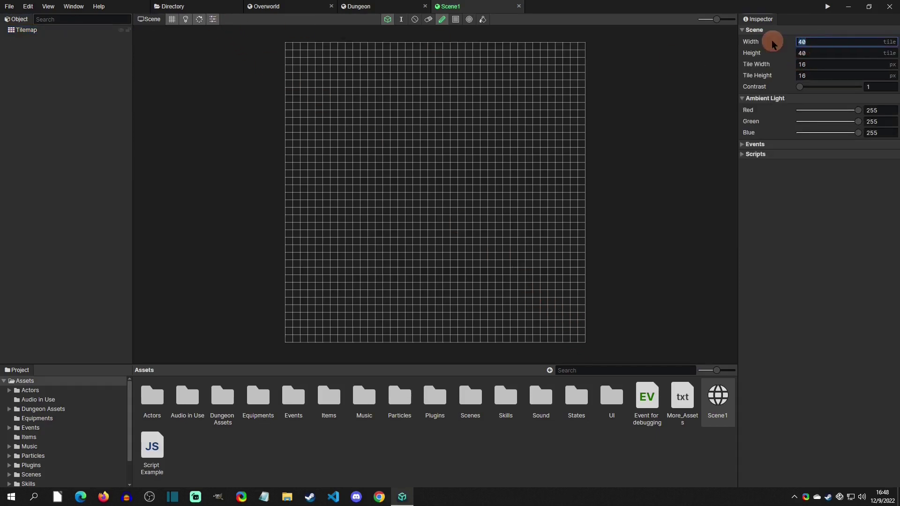
pyautogui.write('45')
pyautogui.press('Tab')
pyautogui.write('45')
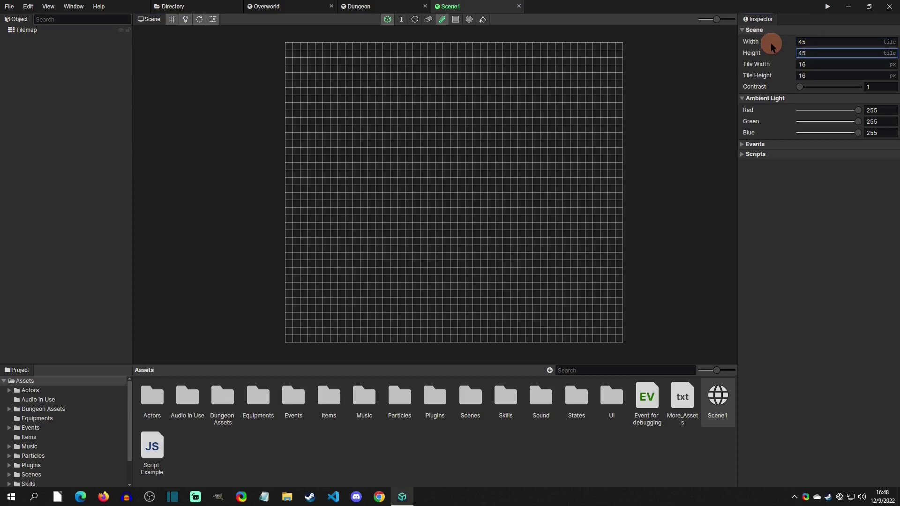
# - Set the tilemap's width and height to 45 tiles each to match the scene
pyautogui.click(34, 31)
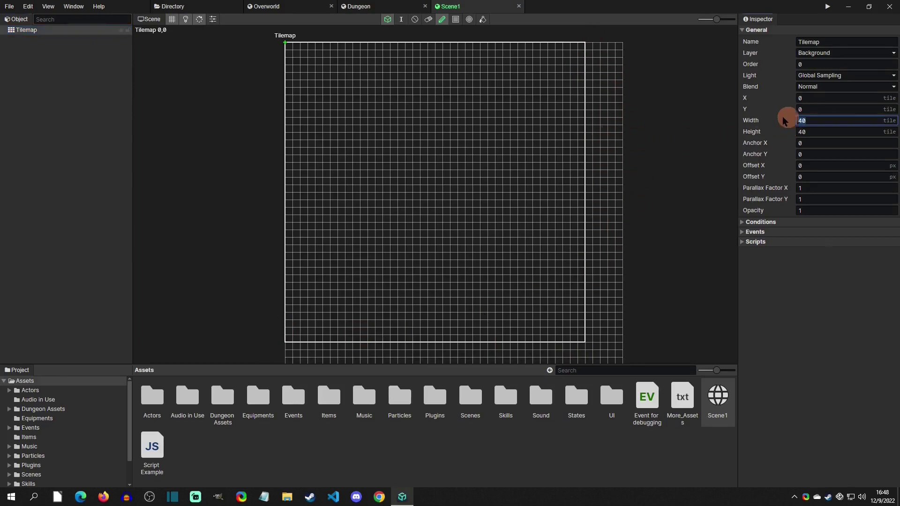
pyautogui.write('45')
pyautogui.press('Tab')
pyautogui.write('45')
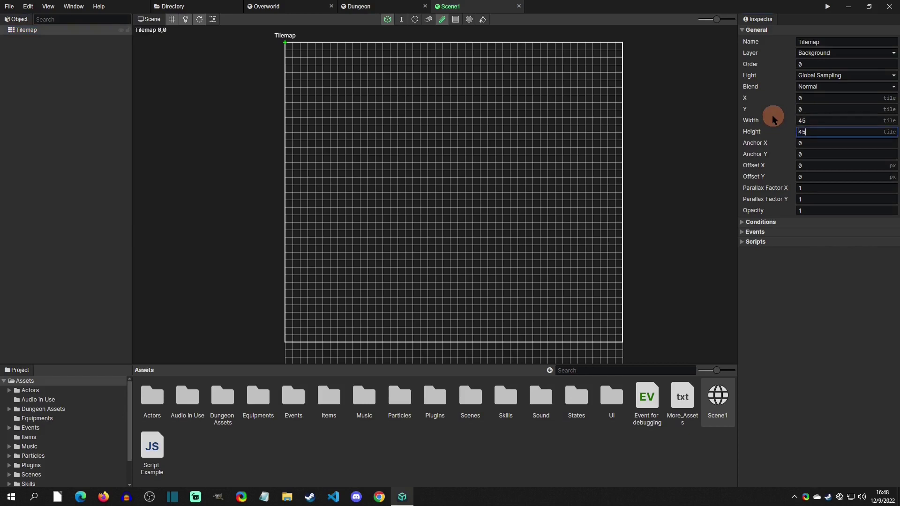
pyautogui.click(511, 80)
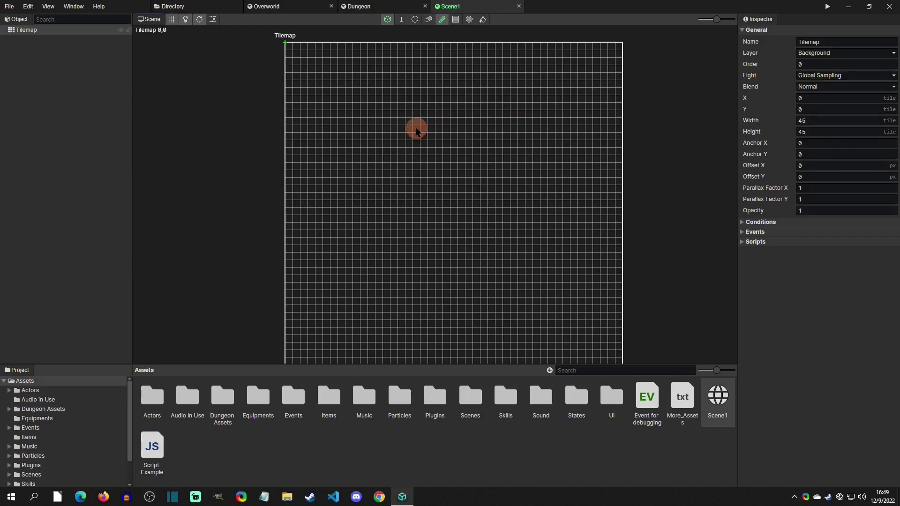
# - Add a second tilemap to the scene and keep the first tilemap active for tile editing
pyautogui.click(402, 21)
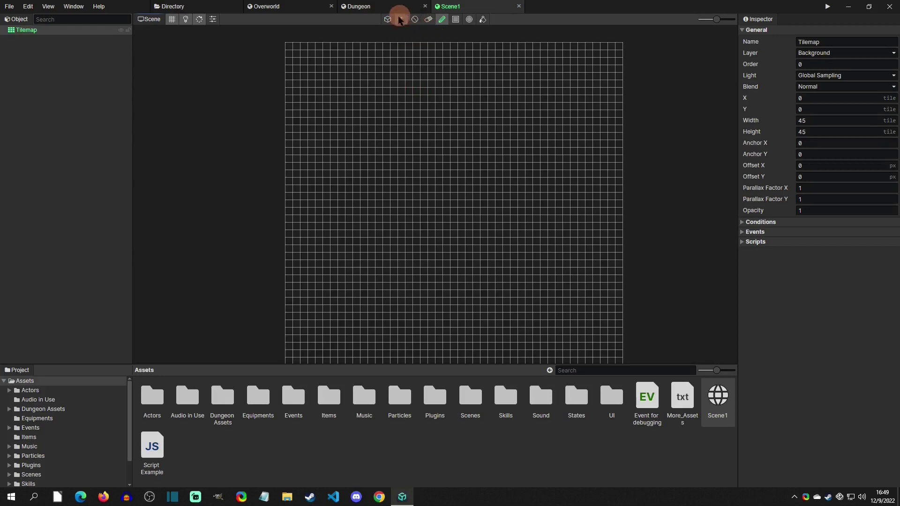
pyautogui.rightClick(27, 55)
pyautogui.moveTo(33, 60)
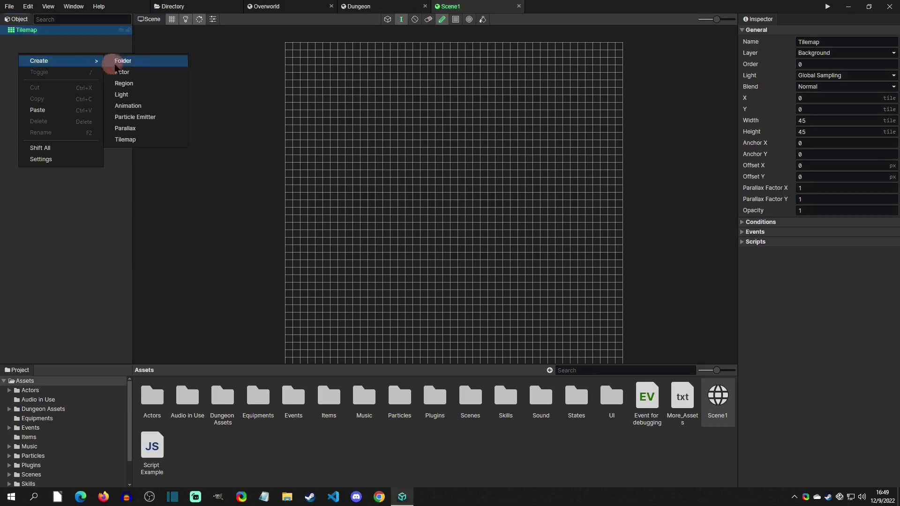
pyautogui.click(130, 140)
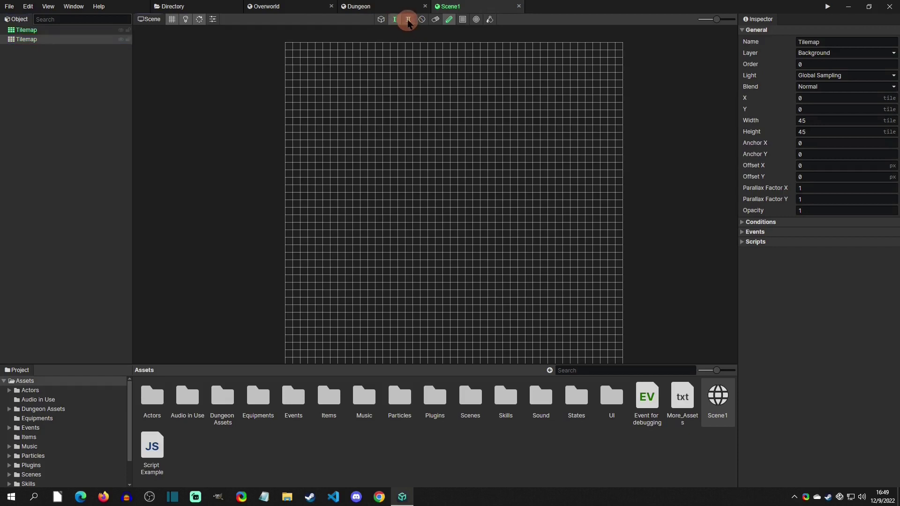
pyautogui.click(408, 21)
pyautogui.click(394, 19)
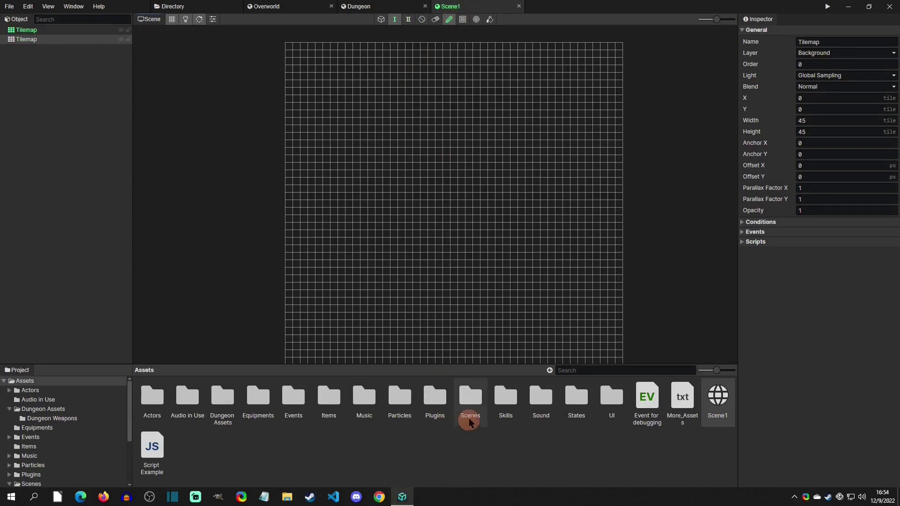
# - Open the Dungeon_Tiles tileset from the Tilesets folder inside Scenes
pyautogui.doubleClick(470, 418)
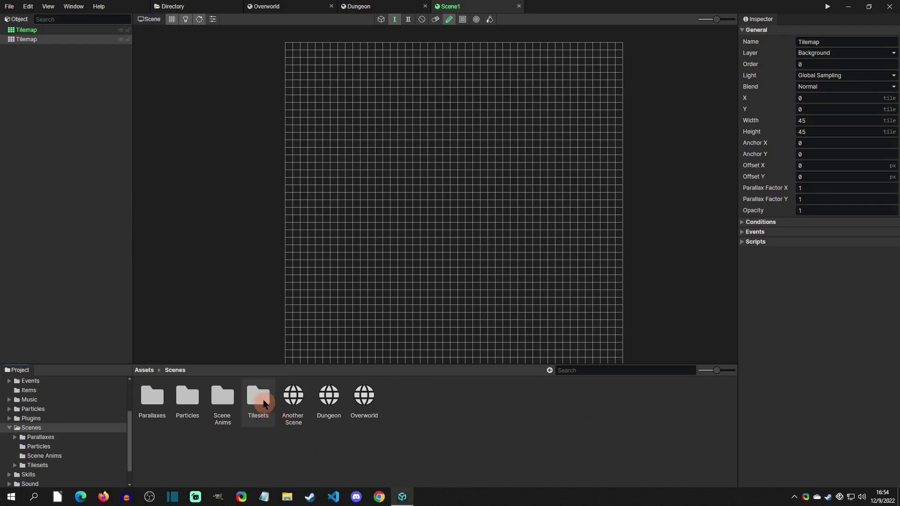
pyautogui.doubleClick(263, 399)
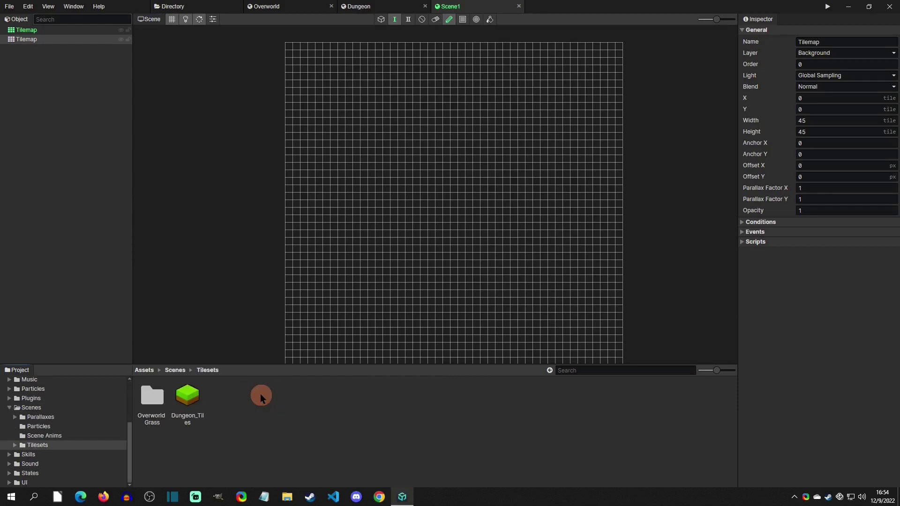
pyautogui.click(195, 396)
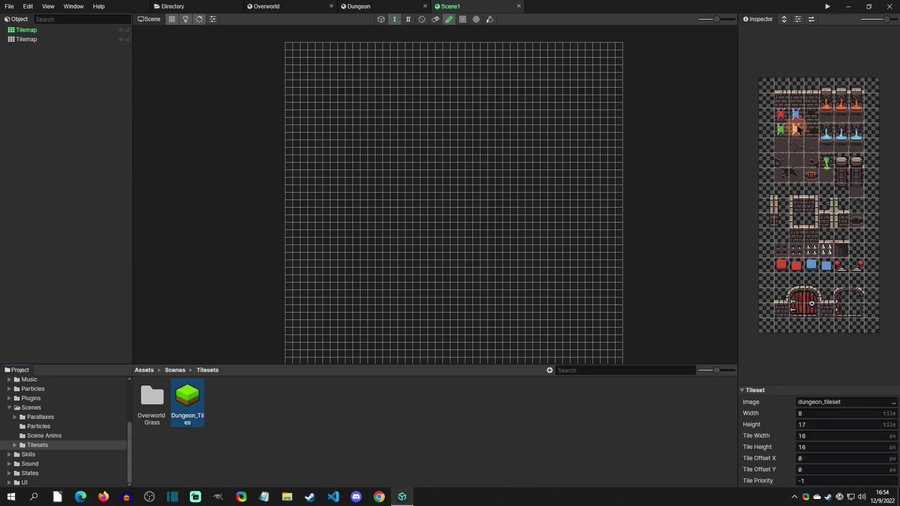
# - Brush freehand diagonal strokes of the dungeon brick wall tile across the first tilemap
pyautogui.click(811, 115)
pyautogui.moveTo(544, 93)
pyautogui.mouseDown()
pyautogui.moveTo(371, 190)
pyautogui.moveTo(437, 110)
pyautogui.moveTo(465, 117)
pyautogui.moveTo(363, 170)
pyautogui.moveTo(486, 82)
pyautogui.moveTo(468, 81)
pyautogui.moveTo(503, 136)
pyautogui.mouseUp()
pyautogui.scroll(5, 461, 88)
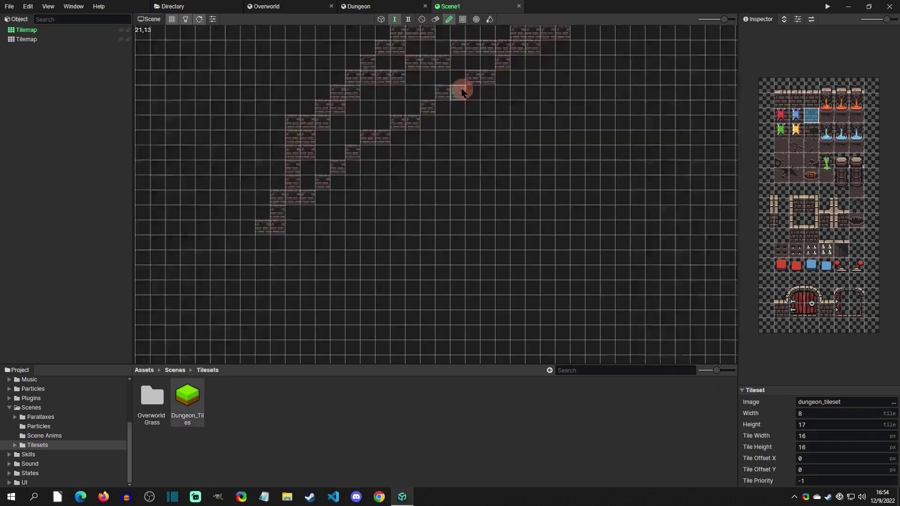
pyautogui.moveTo(440, 83)
pyautogui.mouseDown(button='middle')
pyautogui.moveTo(538, 187)
pyautogui.moveTo(572, 277)
pyautogui.mouseUp(button='middle')
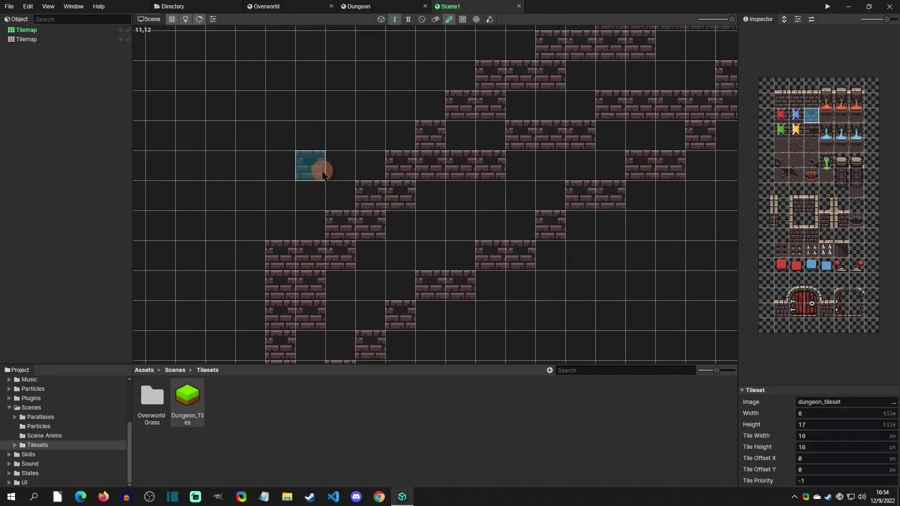
# - Erase part of the upper-left brick strokes and brush a new patch of brick tiles in the cleared area
pyautogui.press('e')
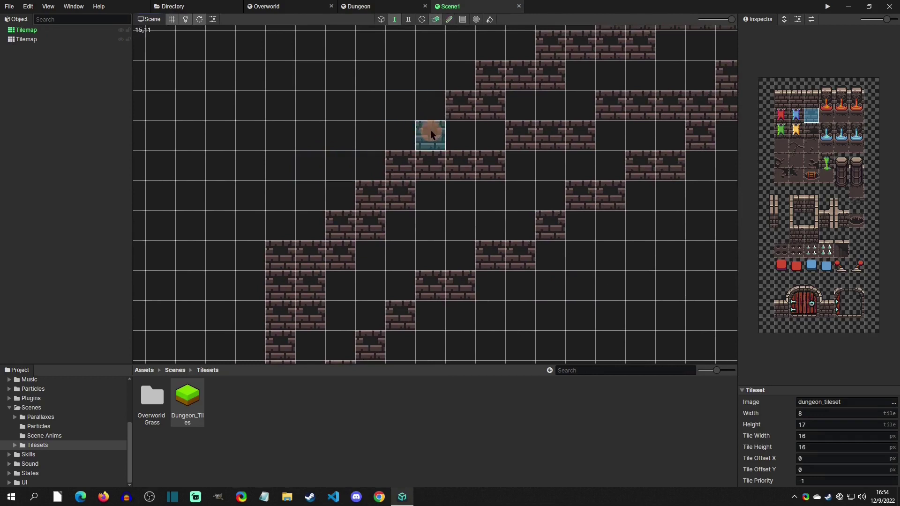
pyautogui.moveTo(431, 134)
pyautogui.mouseDown()
pyautogui.moveTo(417, 182)
pyautogui.moveTo(380, 185)
pyautogui.mouseUp()
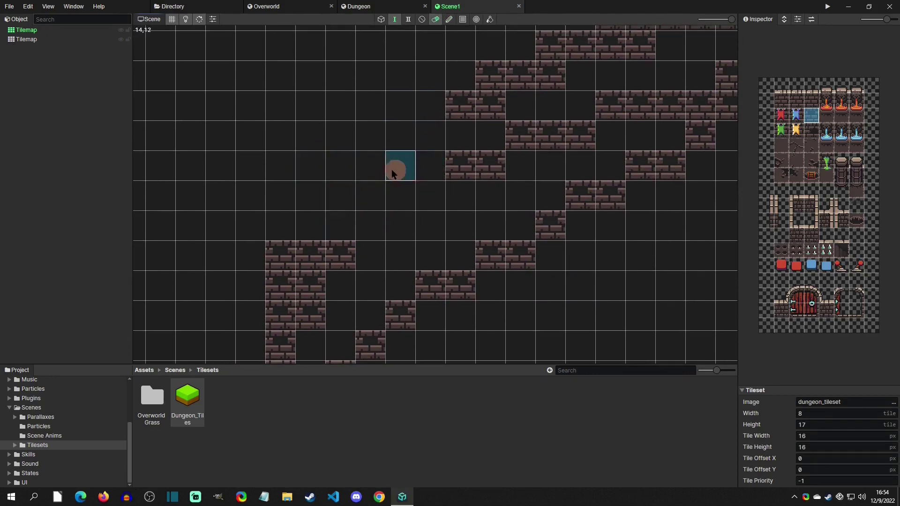
pyautogui.press('b')
pyautogui.moveTo(374, 153)
pyautogui.mouseDown()
pyautogui.moveTo(408, 115)
pyautogui.moveTo(404, 103)
pyautogui.moveTo(328, 149)
pyautogui.moveTo(395, 155)
pyautogui.mouseUp()
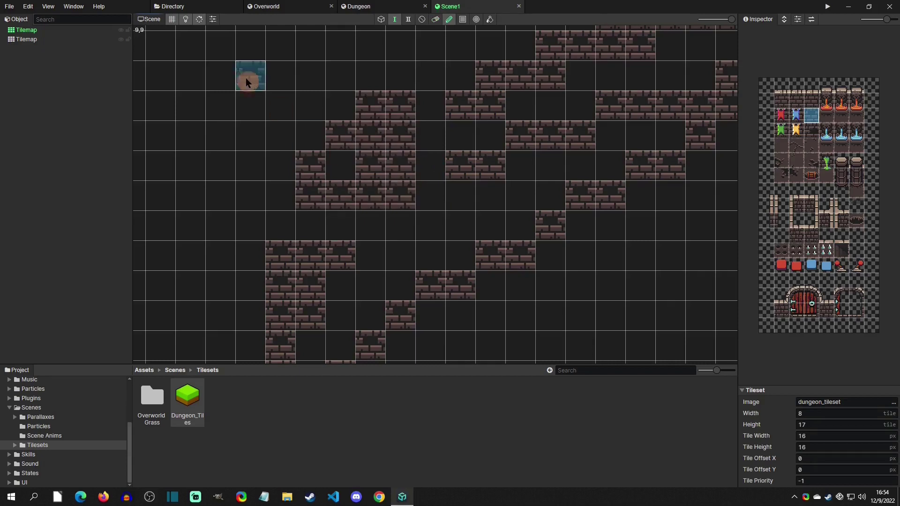
# - Erase the stray brick tiles along the upper and left edges of the new patch
pyautogui.press('e')
pyautogui.click(338, 137)
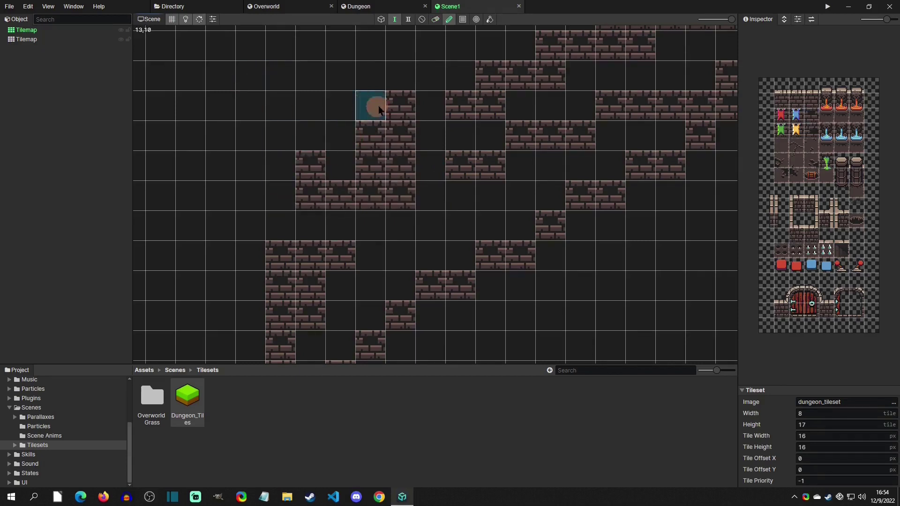
pyautogui.moveTo(378, 109); pyautogui.dragTo(309, 138)
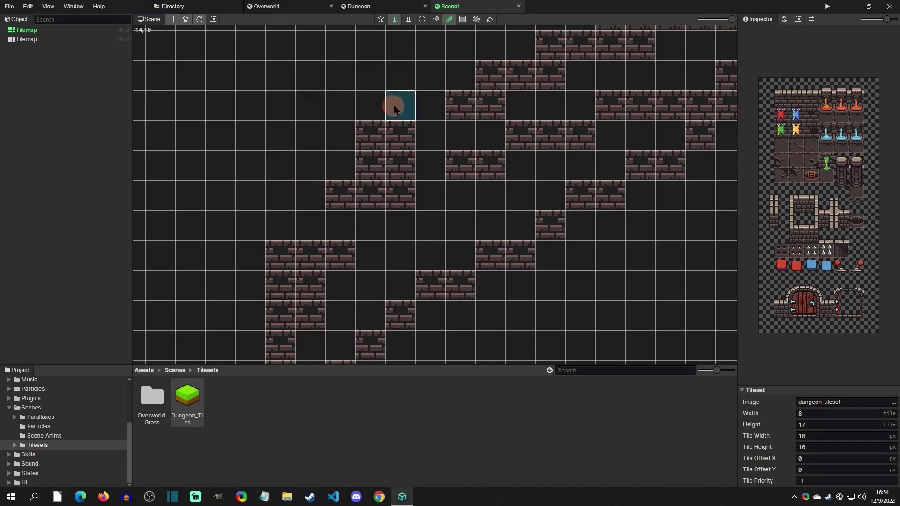
# - Sample tiles from the map as a brush, and clear a large area of bricks with the rectangle tool using an empty tile
pyautogui.moveTo(360, 57); pyautogui.dragTo(520, 191)
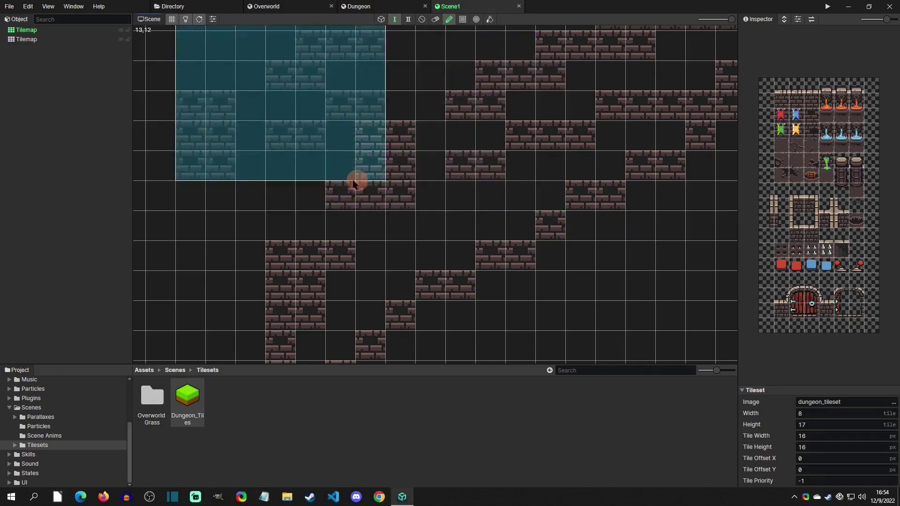
pyautogui.rightClick(431, 121)
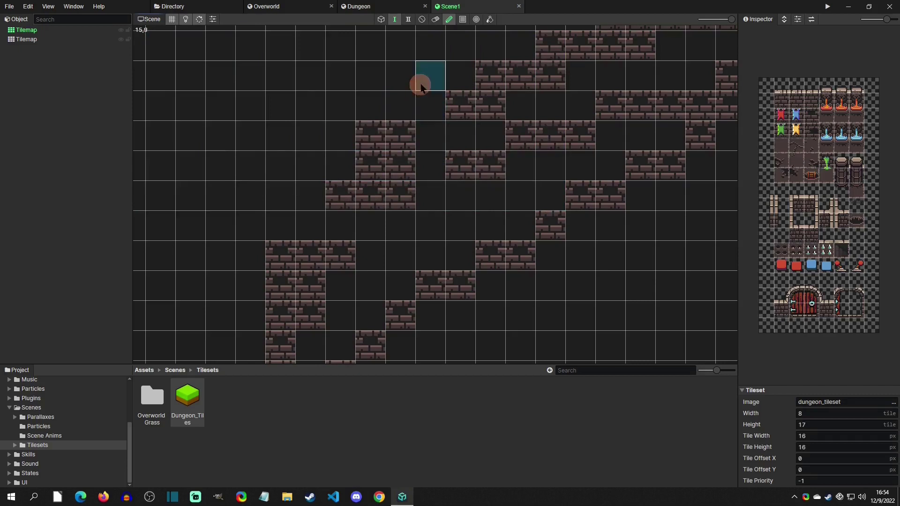
pyautogui.moveTo(281, 46)
pyautogui.mouseDown()
pyautogui.moveTo(616, 289)
pyautogui.moveTo(641, 290)
pyautogui.mouseUp()
pyautogui.moveTo(267, 106); pyautogui.dragTo(580, 312)
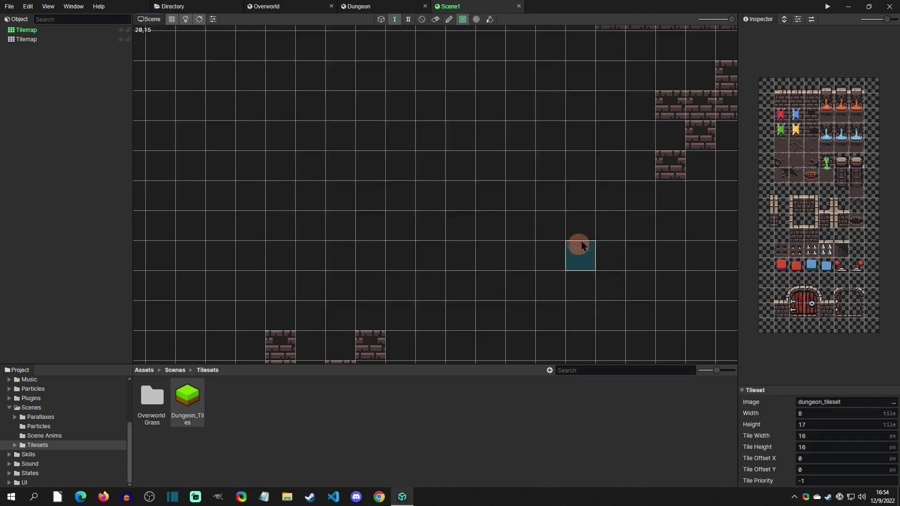
# - Sample a brick tile from the map and draw a filled rectangle about 11 by 6 tiles with an overlapping ellipse
pyautogui.rightClick(669, 166)
pyautogui.moveTo(290, 97); pyautogui.dragTo(579, 259)
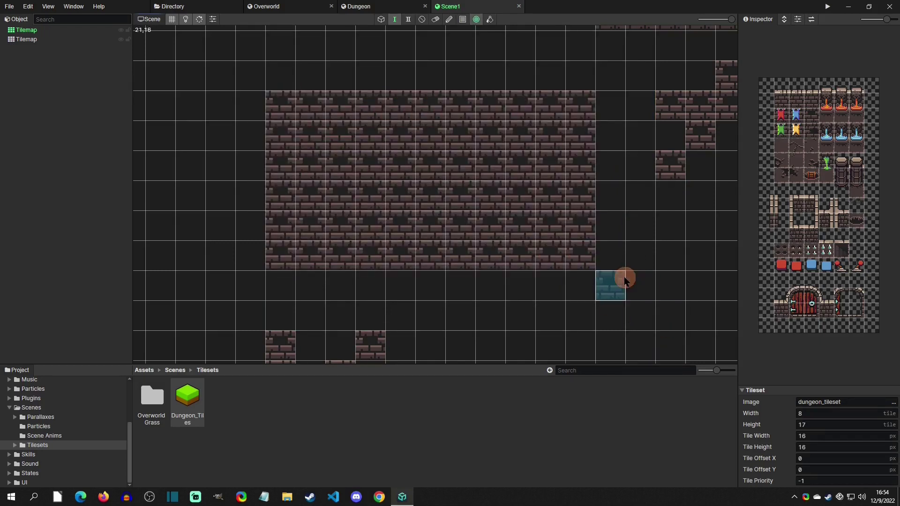
pyautogui.moveTo(641, 106); pyautogui.dragTo(317, 350)
# - Flood-fill the empty map area with the brick tile, and undo the fill, shape and clearing edits back to the freehand bricks
pyautogui.press('f')
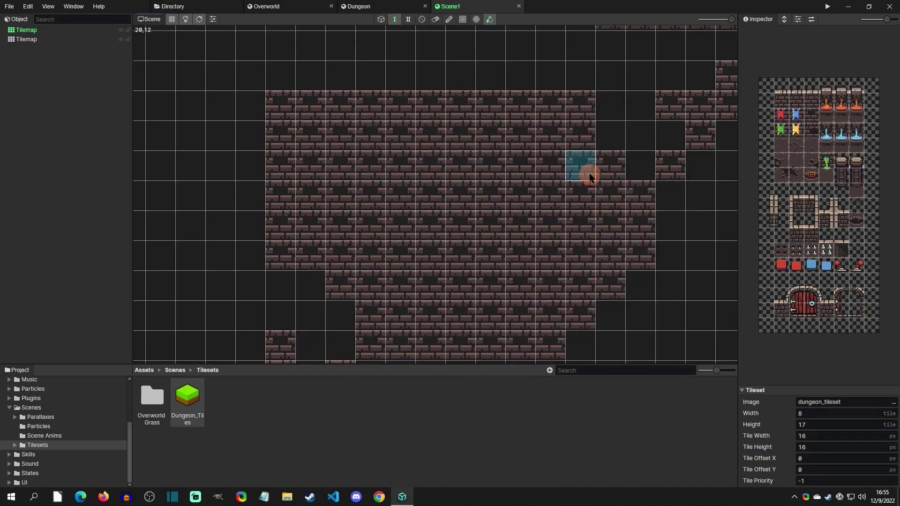
pyautogui.click(589, 94)
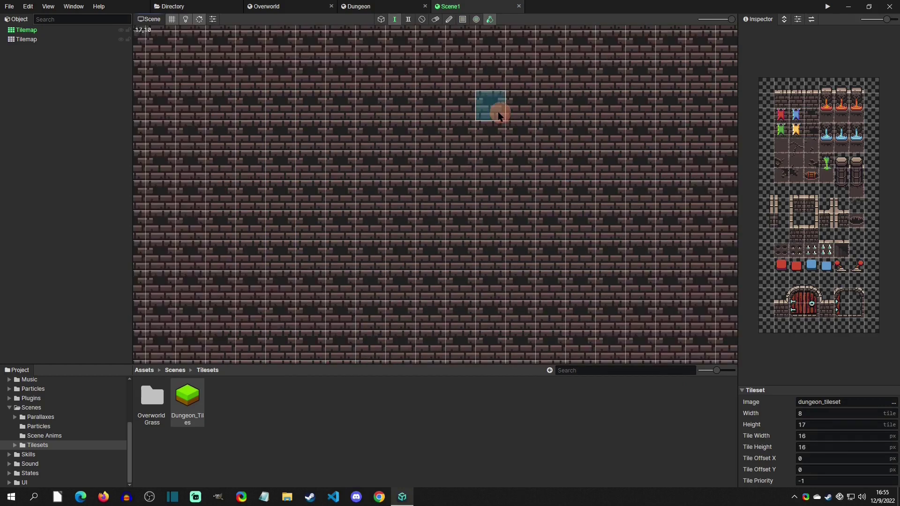
pyautogui.hotkey('ctrl', 'z')
pyautogui.hotkey('ctrl', 'z')
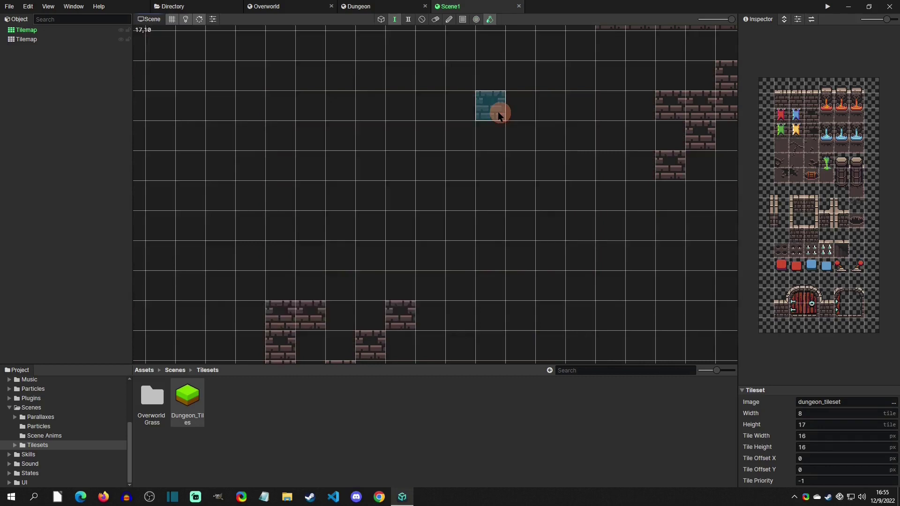
pyautogui.click(498, 114)
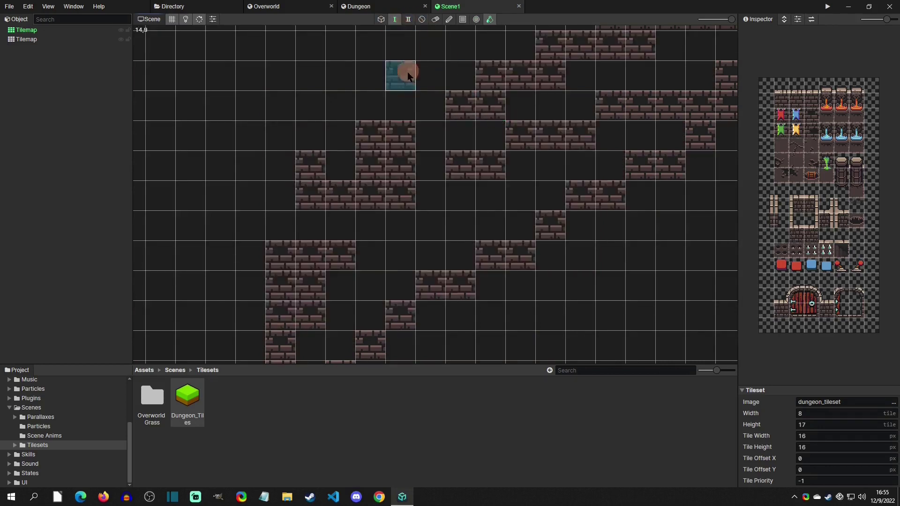
# - Toggle tile editing between the two tilemaps, ending with the second tilemap active
pyautogui.press('Tab')
pyautogui.press('Tab')
pyautogui.press('Tab')
pyautogui.press('Tab')
pyautogui.press('Tab')
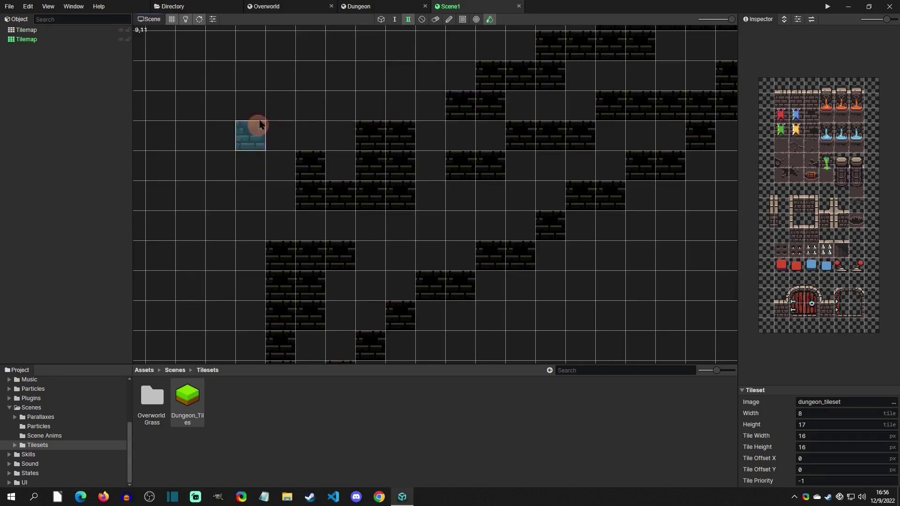
# - Create a normal tileset named CustomTiles in the Tilesets folder
pyautogui.rightClick(261, 398)
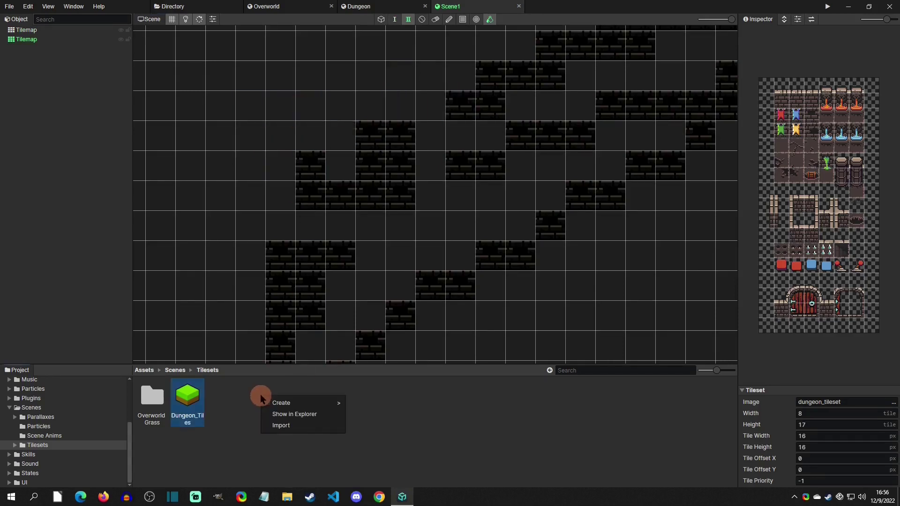
pyautogui.moveTo(294, 401)
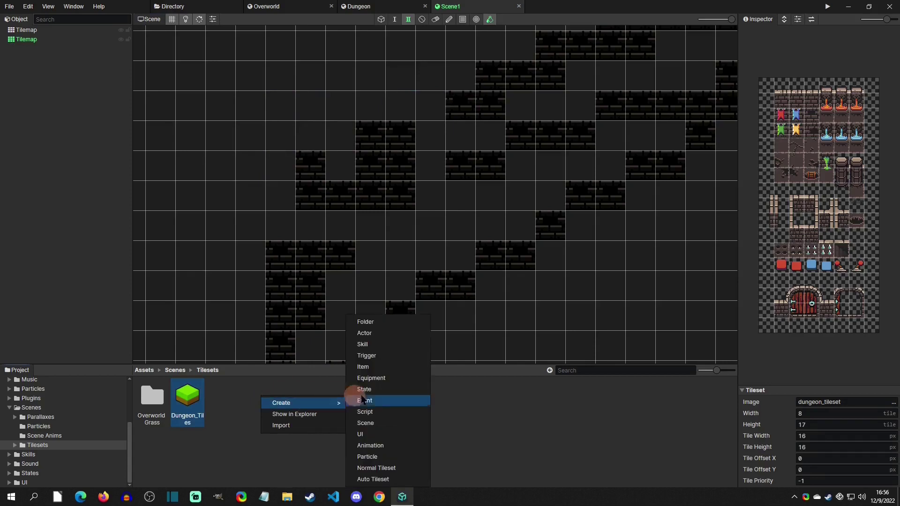
pyautogui.click(389, 468)
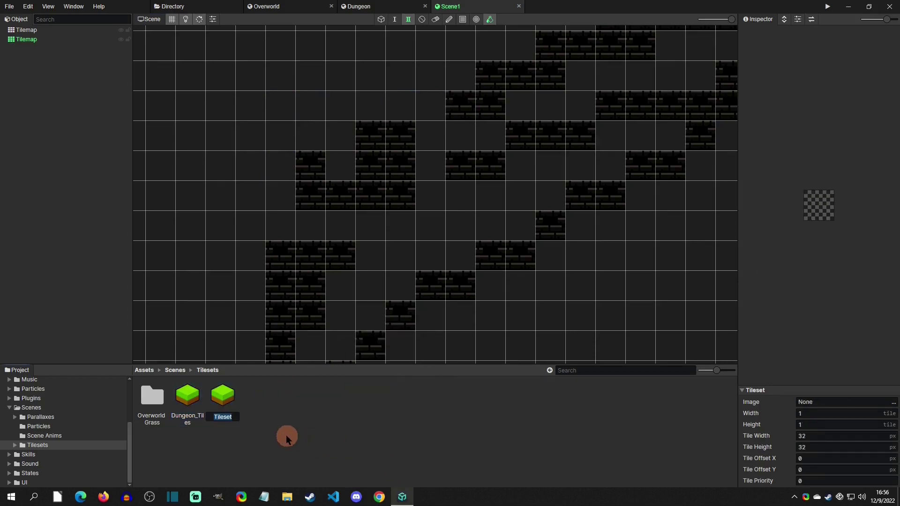
pyautogui.write('CustomTiles')
pyautogui.press('Return')
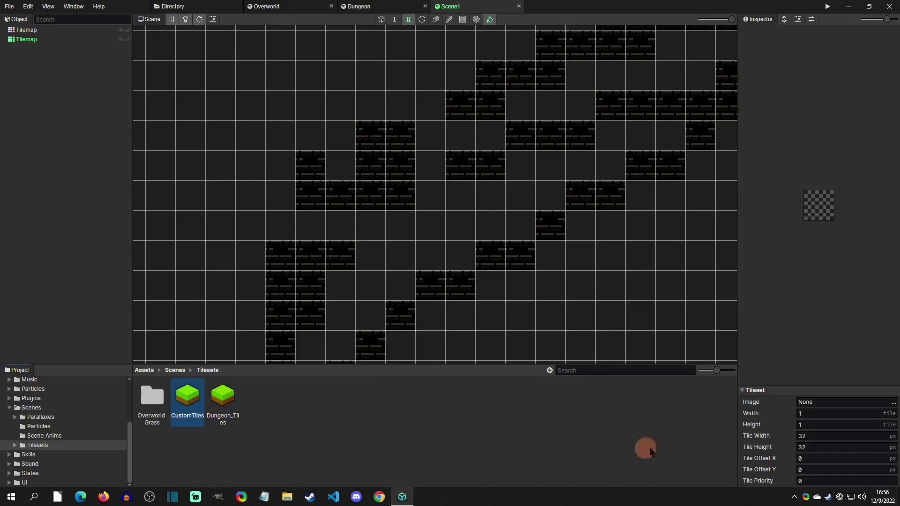
# - Add the new_tiles image to the Tilesets folder and assign it as the CustomTiles tileset's image
pyautogui.click(834, 402)
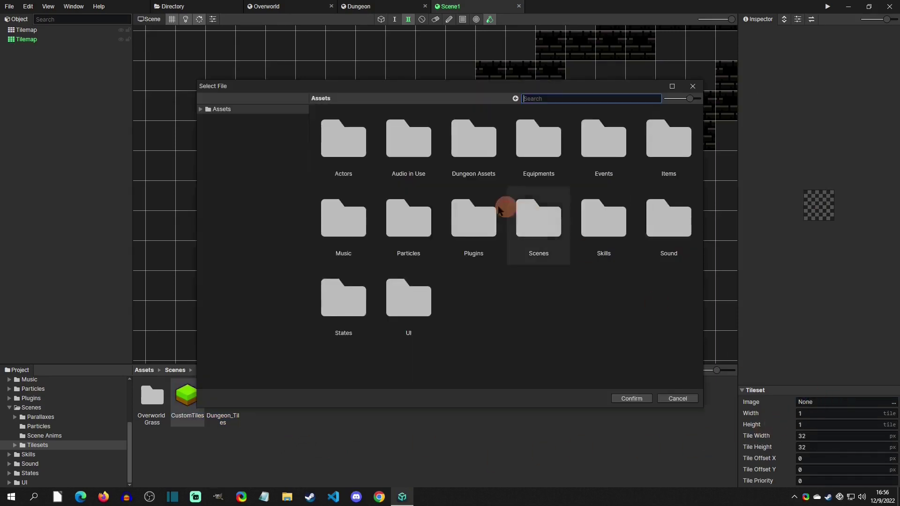
pyautogui.click(693, 86)
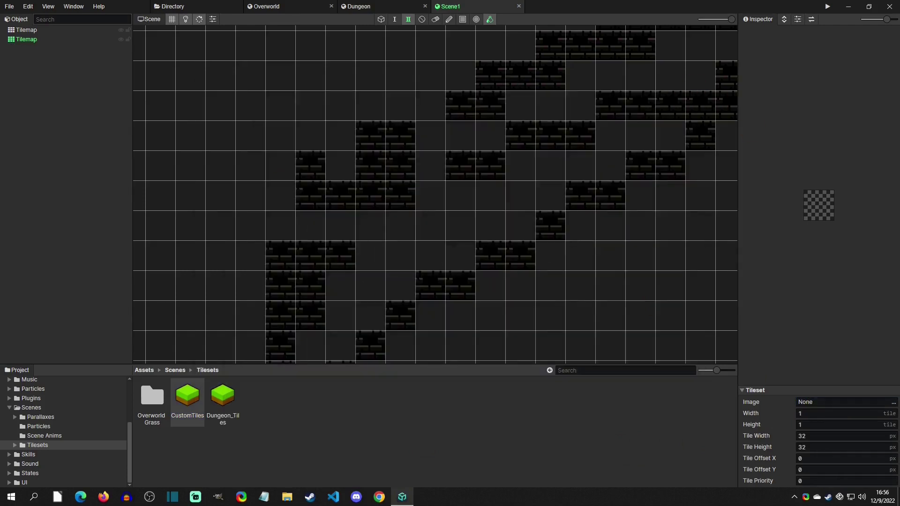
pyautogui.moveTo(637, 408); pyautogui.dragTo(816, 402)
pyautogui.click(382, 432)
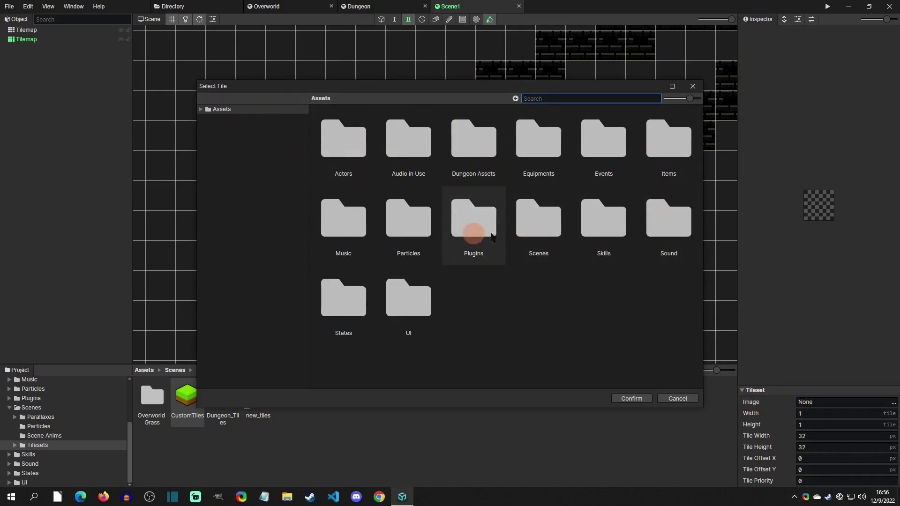
pyautogui.doubleClick(530, 235)
pyautogui.doubleClick(539, 139)
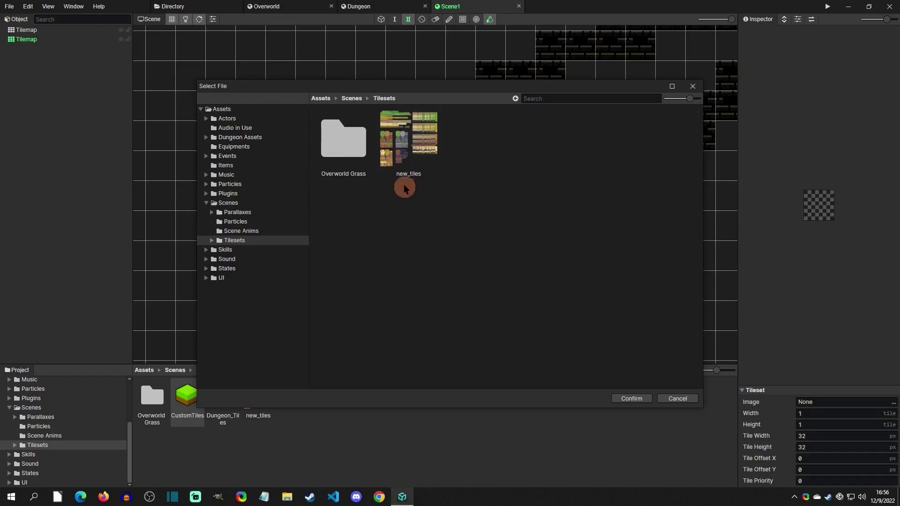
pyautogui.click(439, 152)
pyautogui.doubleClick(439, 152)
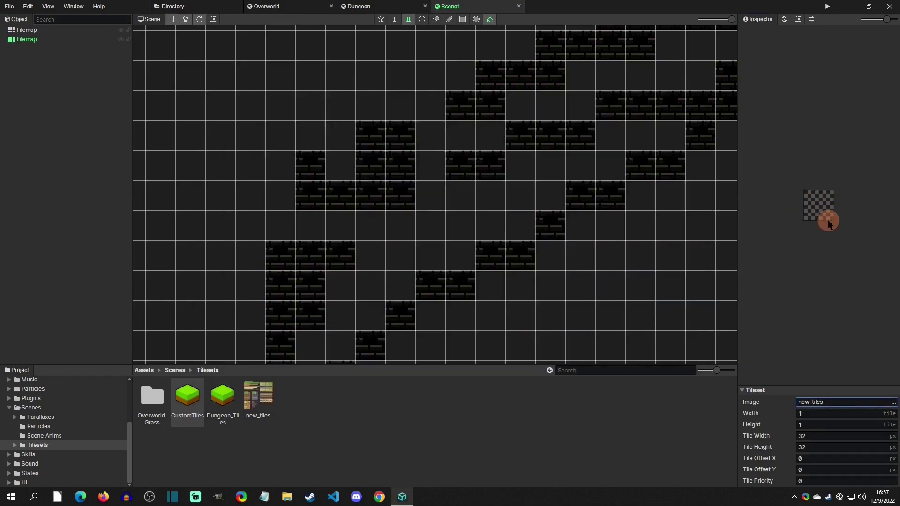
# - Set the CustomTiles tileset's width and height to 100 tiles each
pyautogui.click(809, 419)
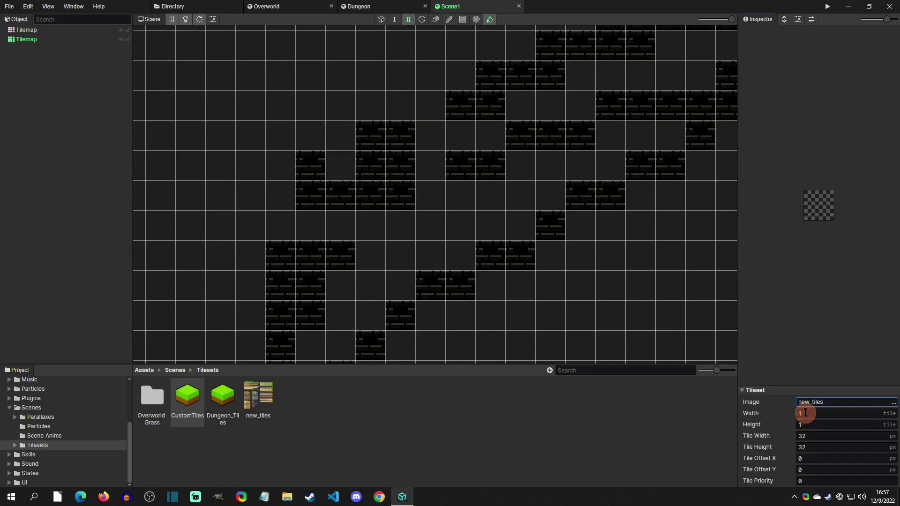
pyautogui.click(811, 190)
pyautogui.click(810, 413)
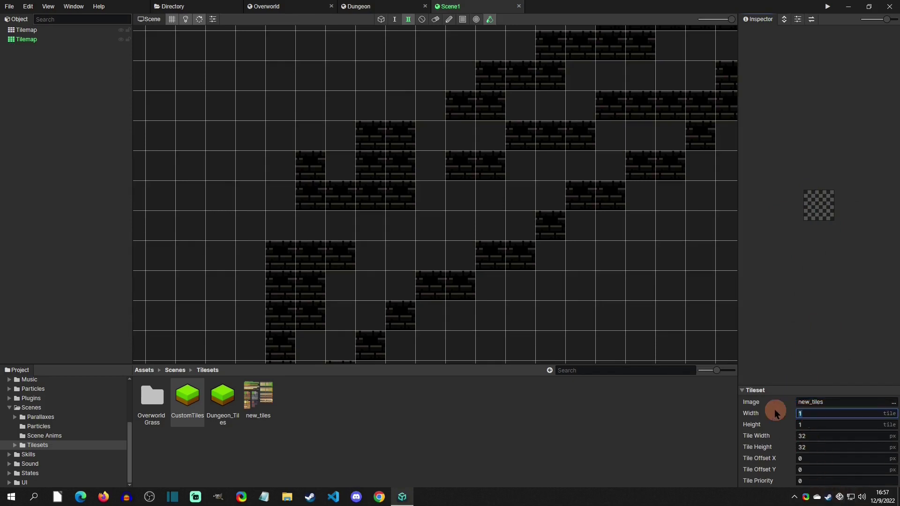
pyautogui.write('100')
pyautogui.press('Tab')
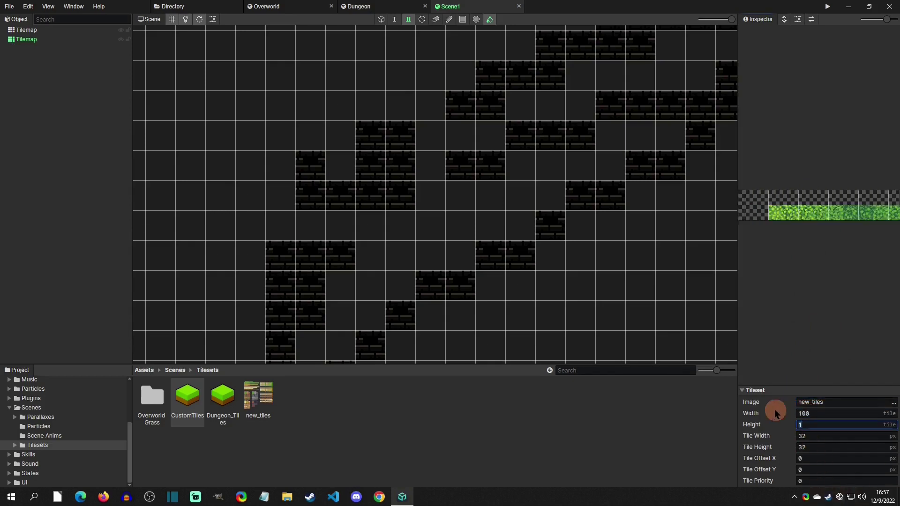
pyautogui.write('100')
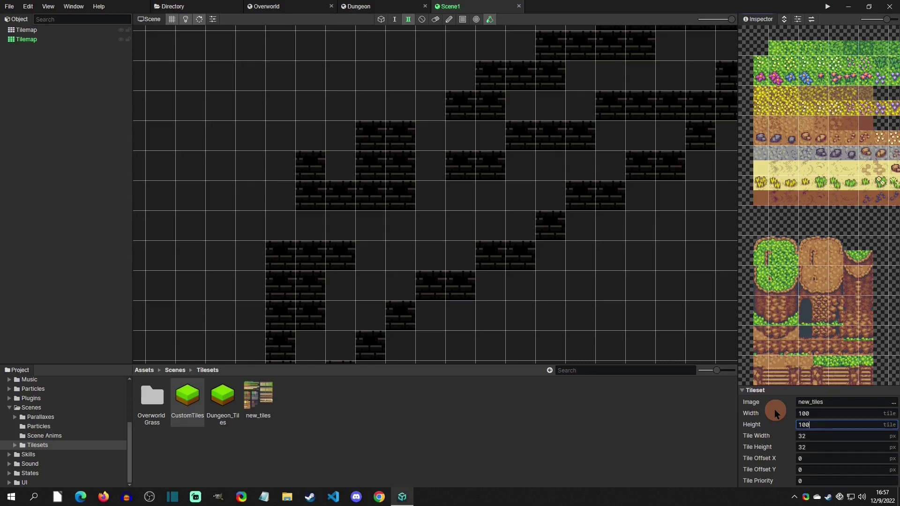
pyautogui.moveTo(871, 180); pyautogui.dragTo(773, 220)
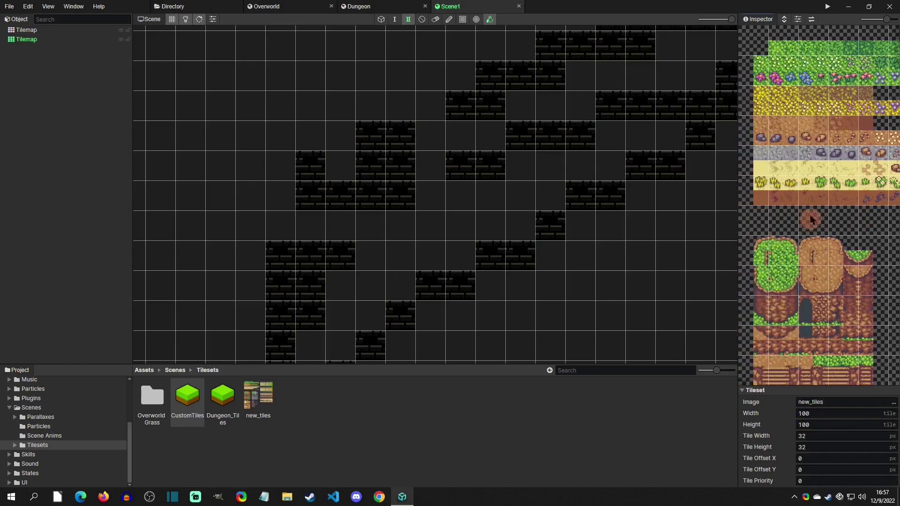
# - Set the CustomTiles tile width and tile height to 16 px each
pyautogui.click(875, 436)
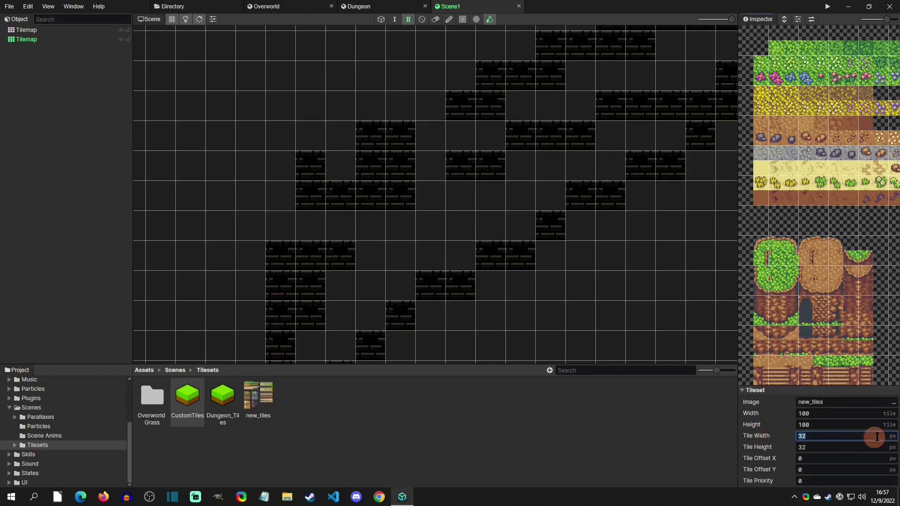
pyautogui.write('16')
pyautogui.press('Tab')
pyautogui.write('16')
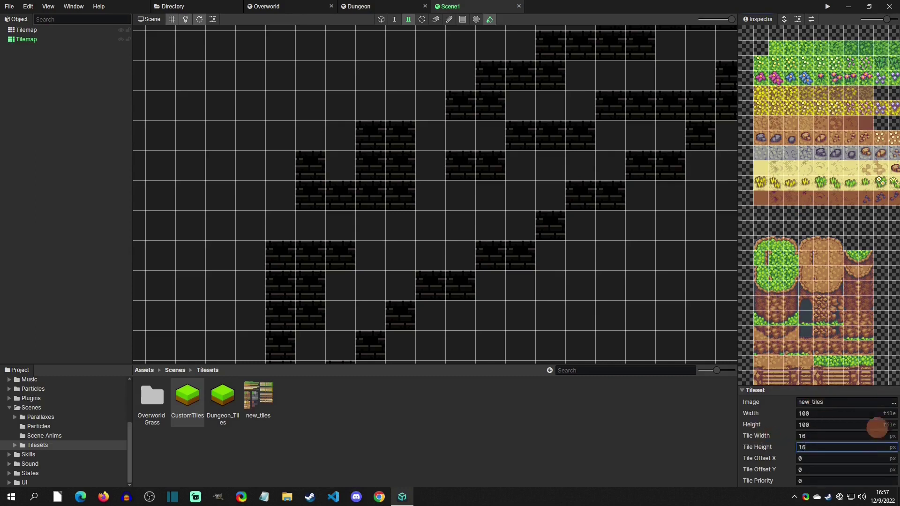
# - Flood-fill the tilemap with a rock-on-dirt tile, and cover the whole 20 by 20 map with a plain grass tile
pyautogui.click(790, 140)
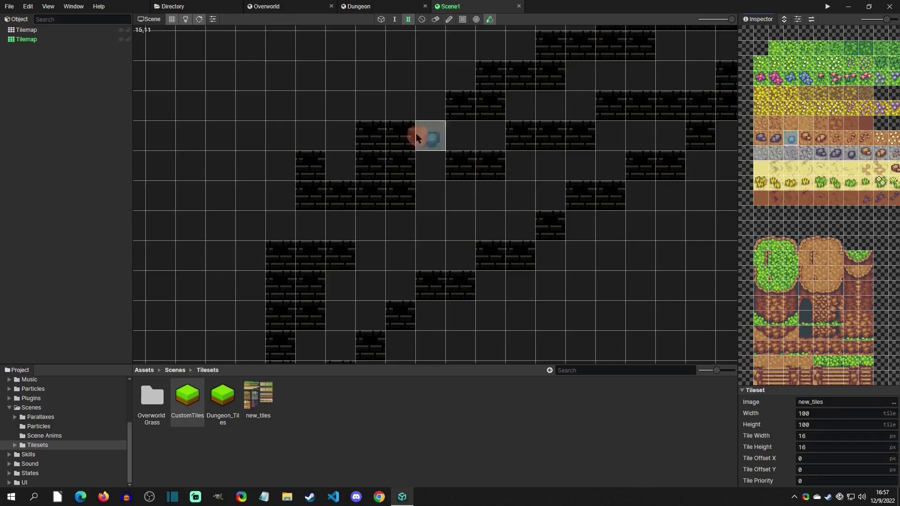
pyautogui.click(417, 135)
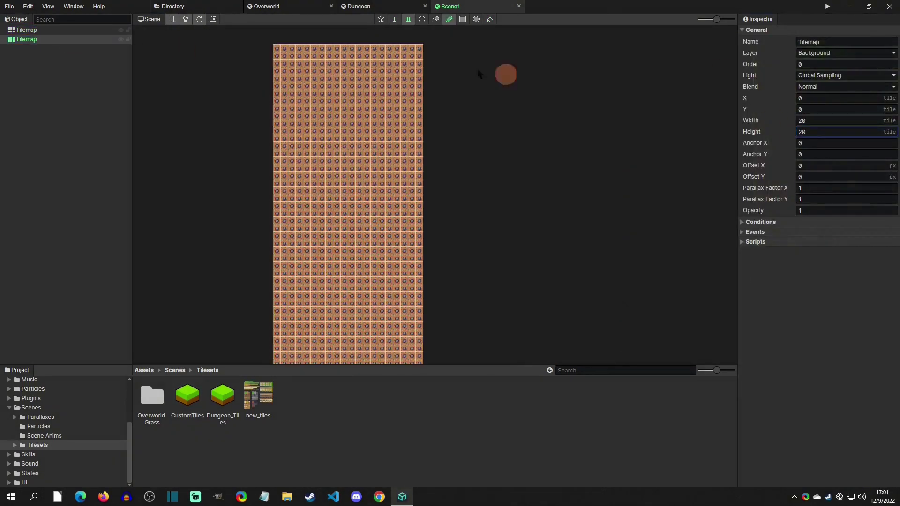
pyautogui.scroll(4, 273, 89)
pyautogui.scroll(-3, 484, 147)
pyautogui.scroll(1, 403, 32)
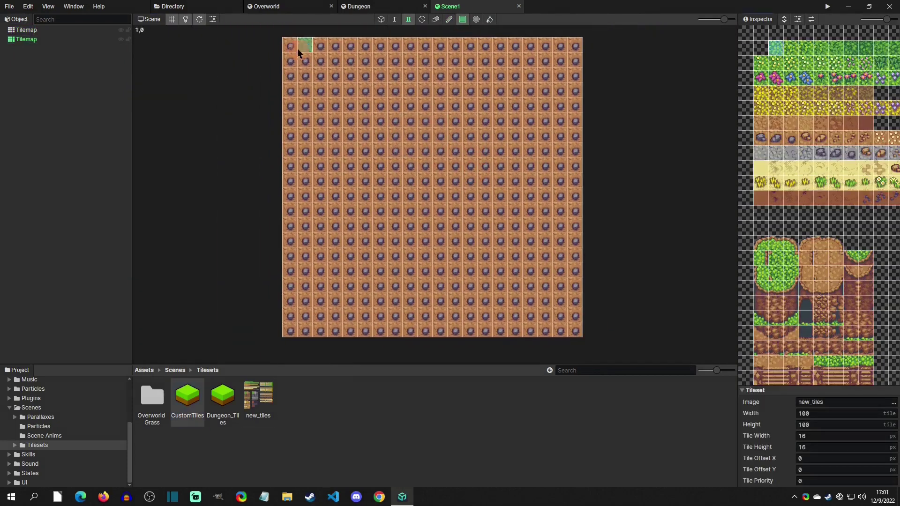
pyautogui.moveTo(297, 48); pyautogui.dragTo(556, 326)
pyautogui.moveTo(283, 43); pyautogui.dragTo(283, 43)
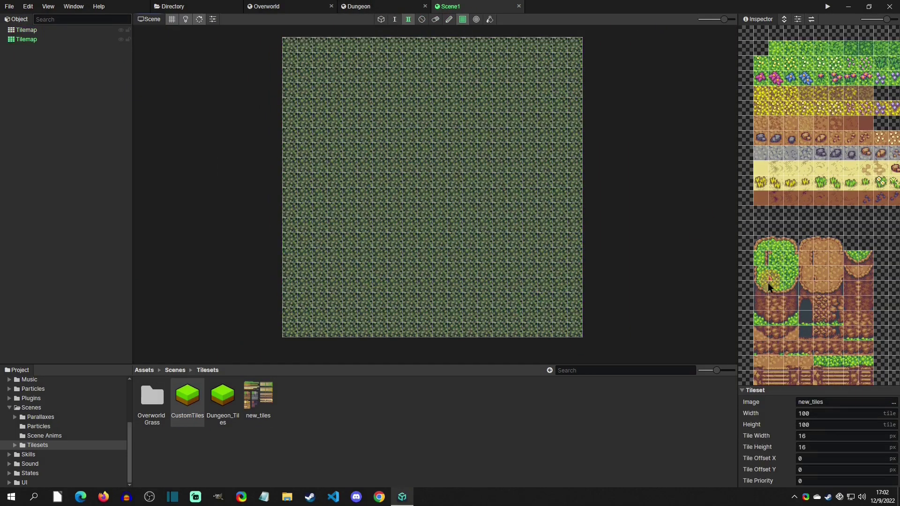
# - Place a grass-topped brown cliff about 3 tiles wide and 4 tiles high near the map's upper-left corner
pyautogui.moveTo(761, 276); pyautogui.dragTo(791, 324)
pyautogui.click(342, 99)
pyautogui.scroll(-3, 817, 271)
pyautogui.scroll(5, 820, 171)
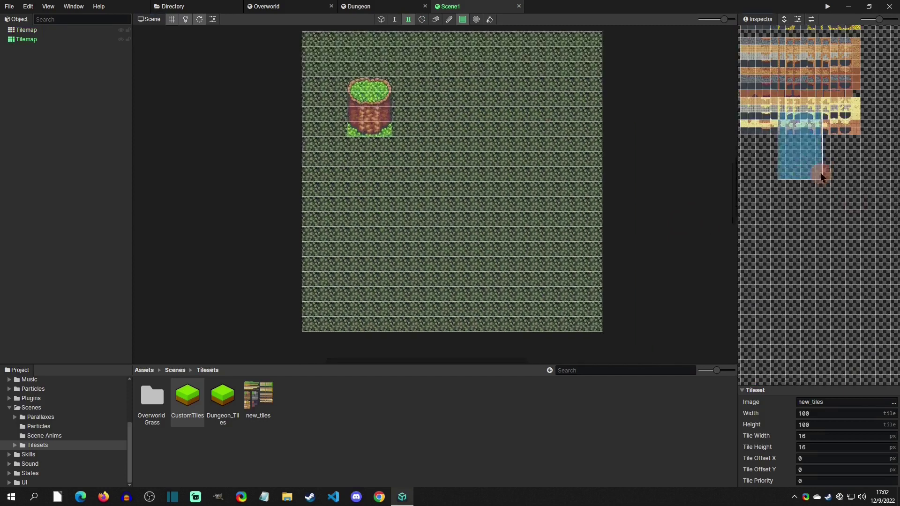
# - Build a grass-topped grey cliff about 8 by 5 tiles near the middle of the map, with rounded top corners
pyautogui.moveTo(357, 202)
pyautogui.mouseDown()
pyautogui.moveTo(375, 211)
pyautogui.moveTo(459, 197)
pyautogui.moveTo(455, 209)
pyautogui.mouseUp()
pyautogui.click(701, 135)
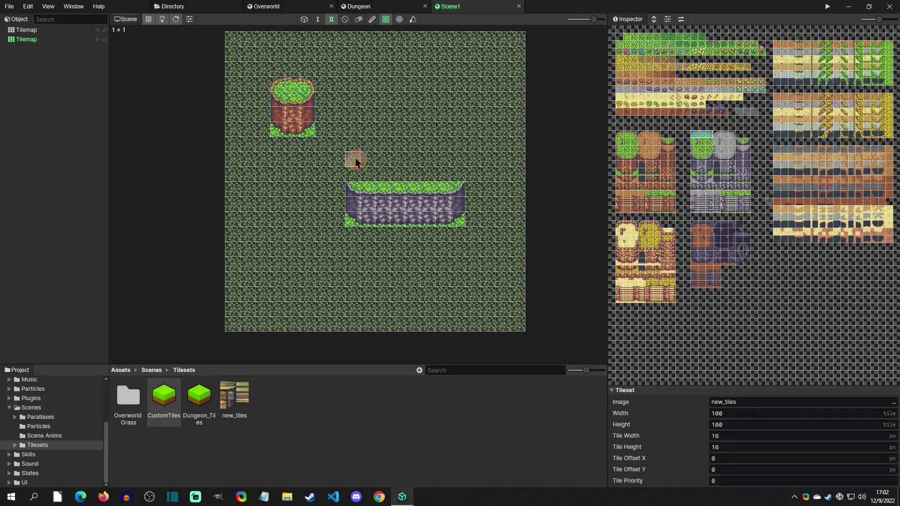
pyautogui.click(457, 173)
pyautogui.click(352, 174)
pyautogui.scroll(3, 633, 66)
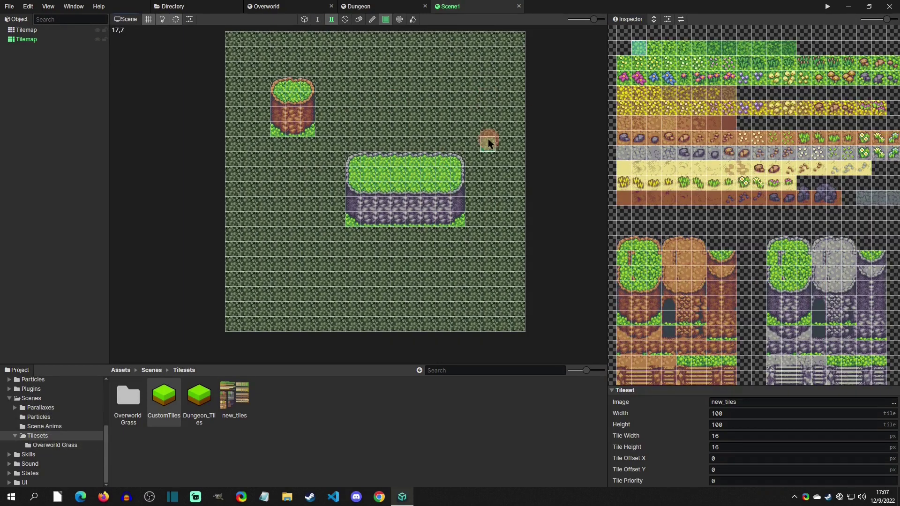
# - Mark the grey cliff's wall and rim and the entire brown cliff as impassable terrain
pyautogui.click(347, 20)
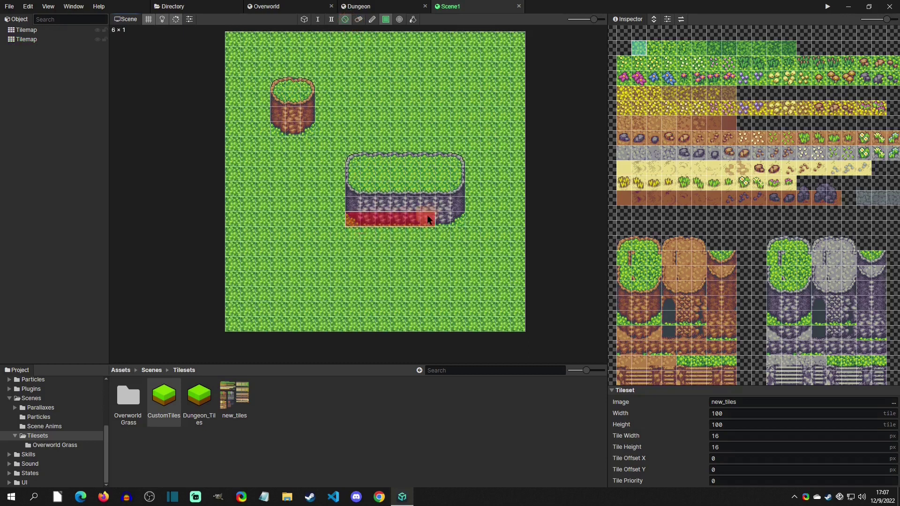
pyautogui.moveTo(458, 211)
pyautogui.mouseDown()
pyautogui.moveTo(431, 198)
pyautogui.moveTo(455, 197)
pyautogui.mouseUp()
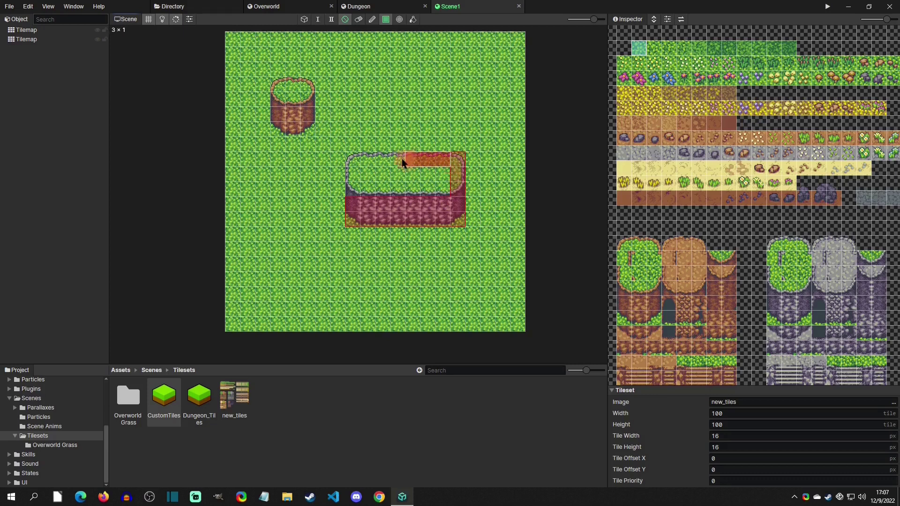
pyautogui.moveTo(358, 158); pyautogui.dragTo(356, 160)
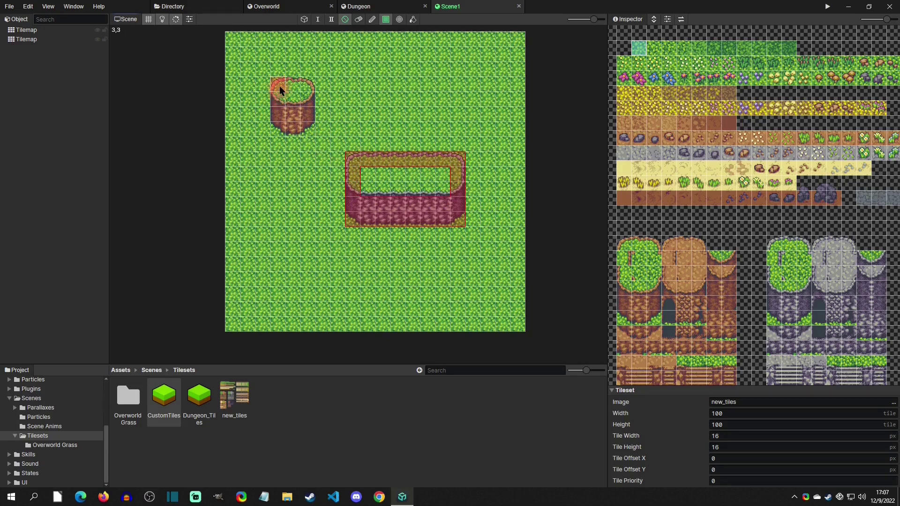
pyautogui.moveTo(280, 86)
pyautogui.mouseDown()
pyautogui.moveTo(305, 108)
pyautogui.moveTo(306, 125)
pyautogui.mouseUp()
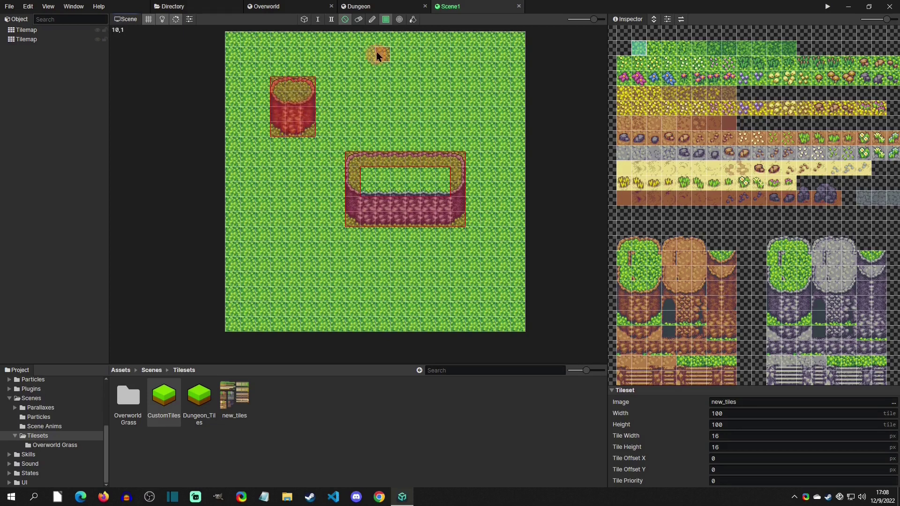
# - Set the player's start position on the grass above the grey cliff in object mode
pyautogui.click(304, 21)
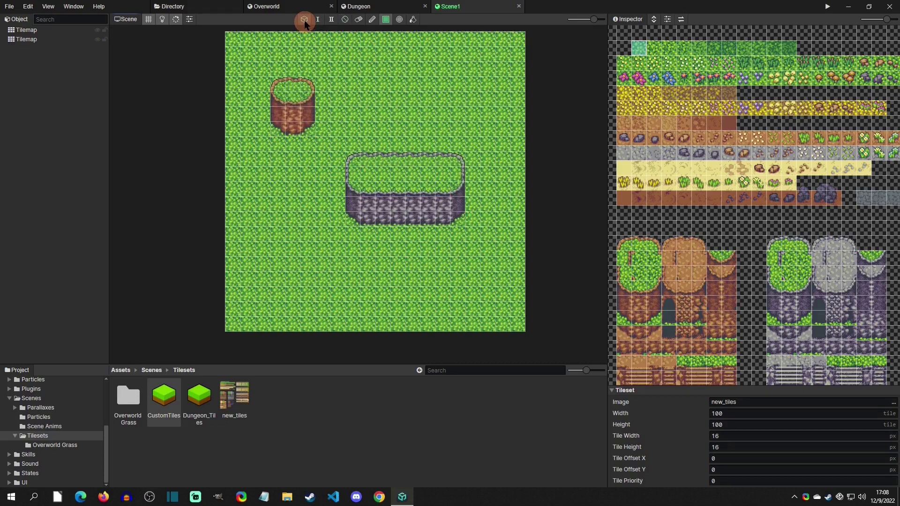
pyautogui.rightClick(396, 100)
pyautogui.click(421, 182)
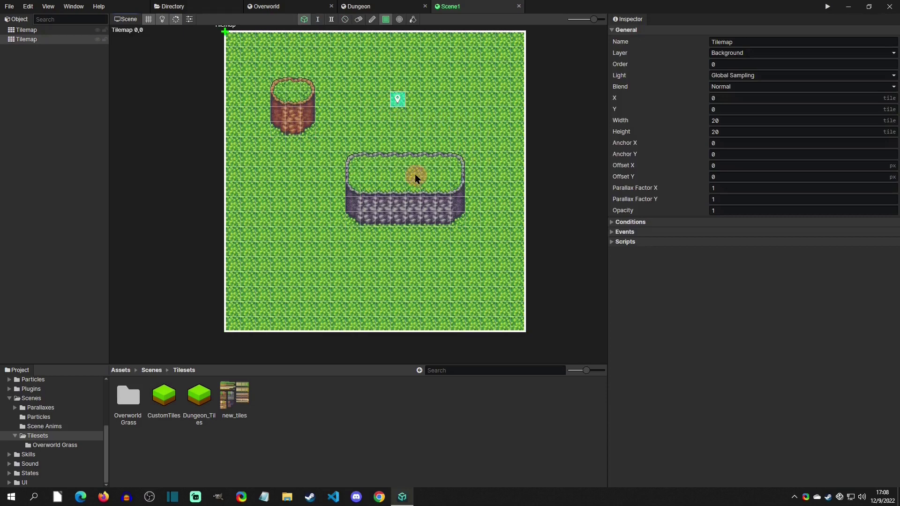
# - Mute the sound, playtest a new game, and walk the character around the grey cliff to check its collision
pyautogui.press('XF86AudioMute')
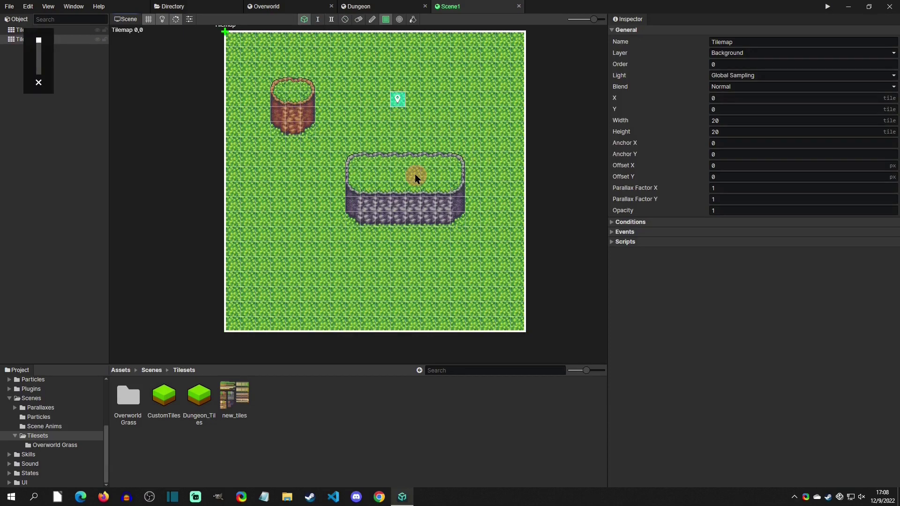
pyautogui.click(827, 6)
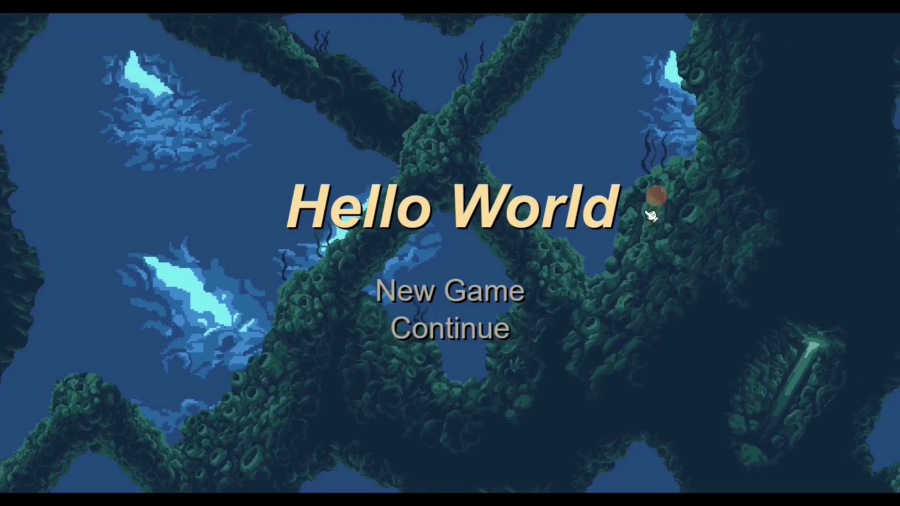
pyautogui.click(457, 291)
pyautogui.press('s')
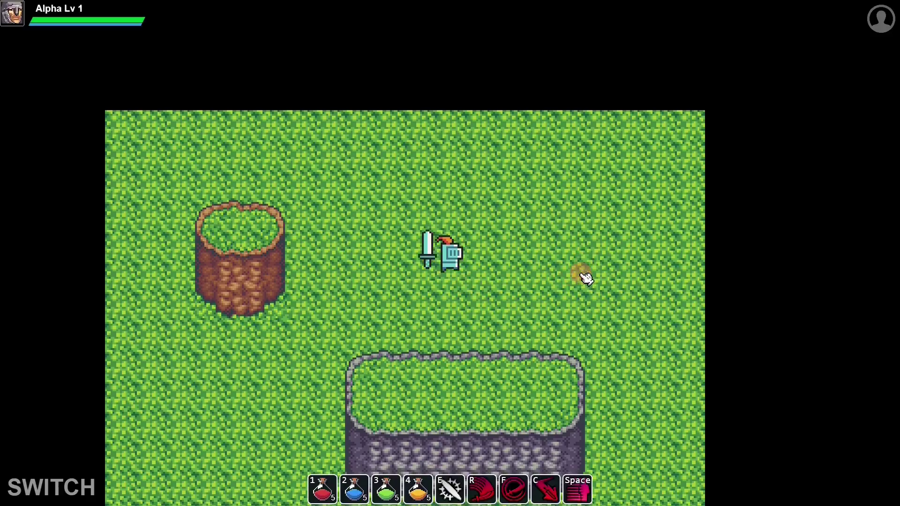
pyautogui.press('a')
pyautogui.press('a')
pyautogui.press('s')
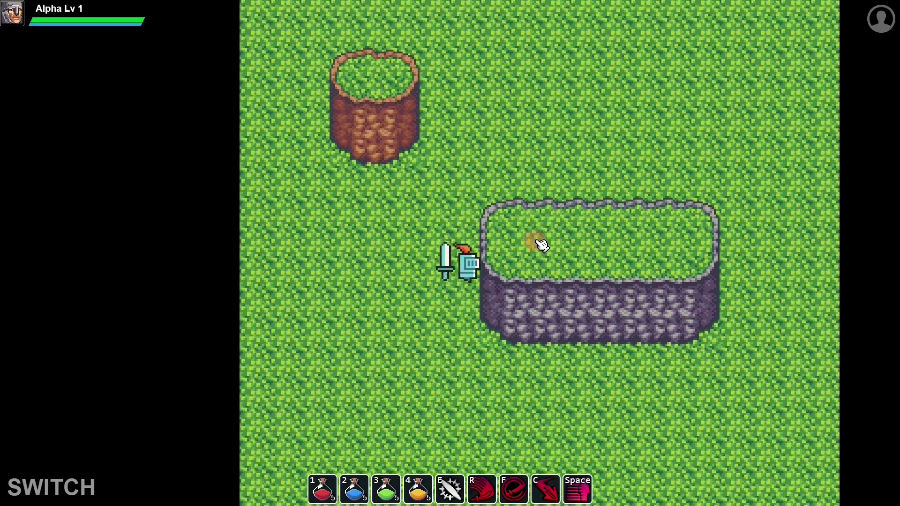
pyautogui.press('d')
pyautogui.press('a')
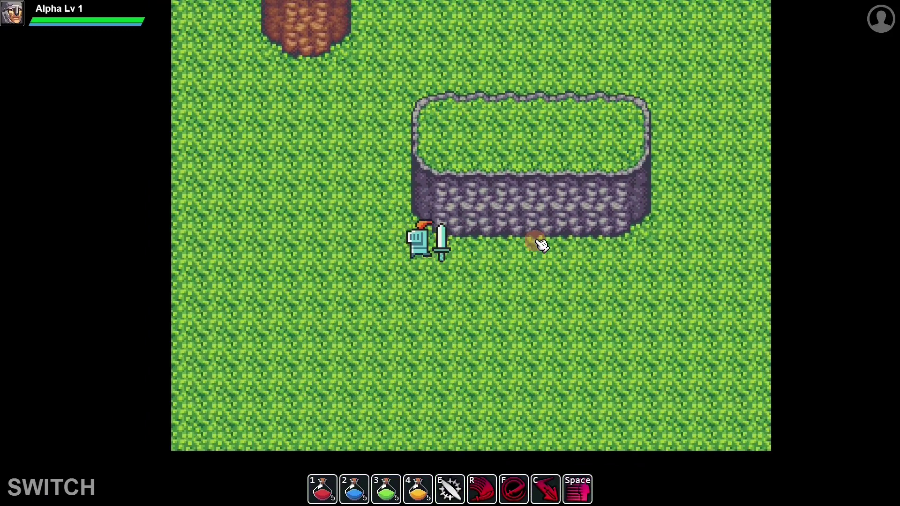
pyautogui.press('w')
pyautogui.press('w')
pyautogui.press('d')
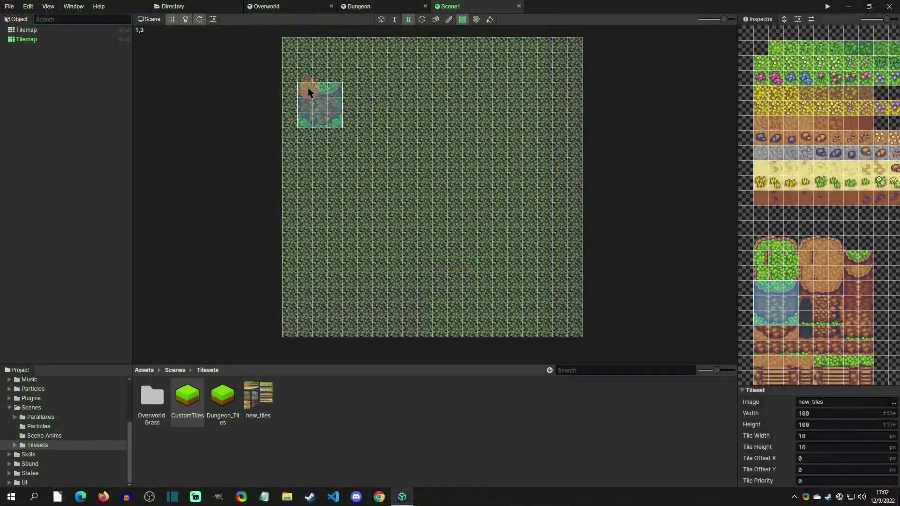
# - Top the brown cliff with grass, and build a grey cliff wall about 8 by 3 tiles, starting its top edge
pyautogui.click(784, 244)
pyautogui.scroll(-3, 783, 246)
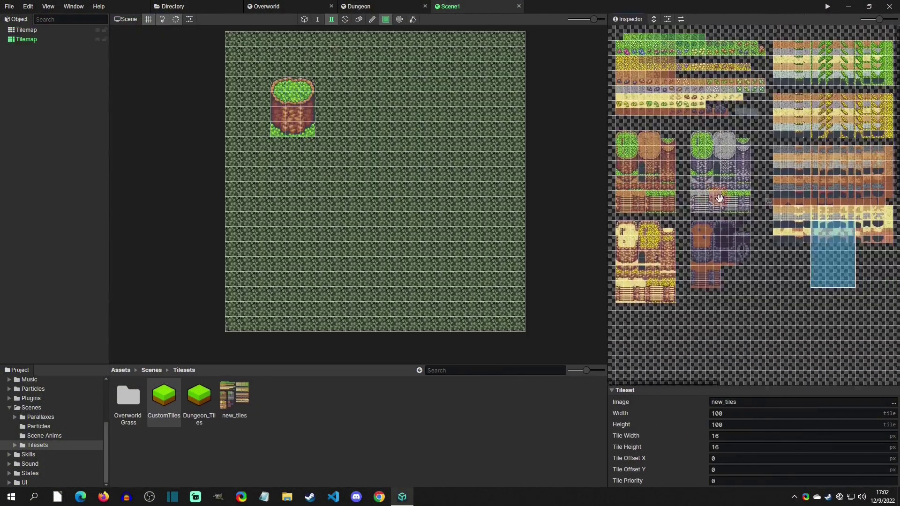
pyautogui.moveTo(694, 154); pyautogui.dragTo(694, 174)
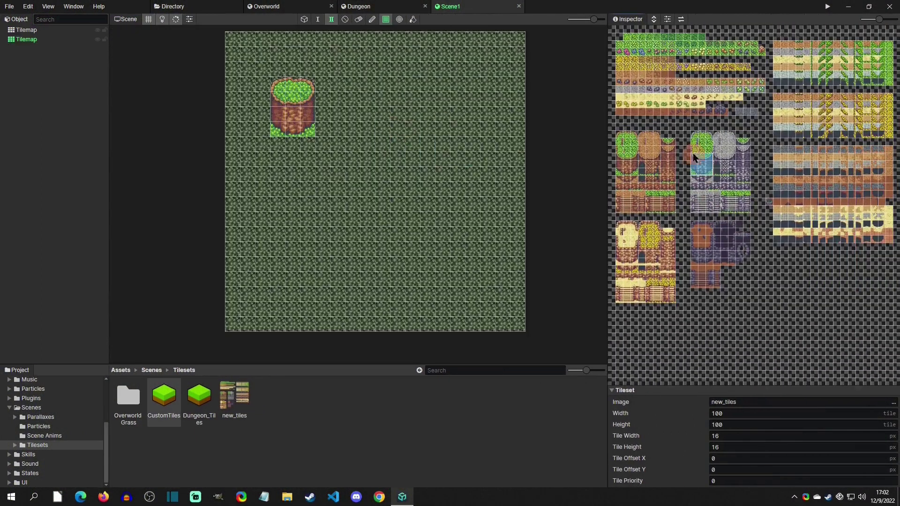
pyautogui.click(352, 204)
pyautogui.click(460, 204)
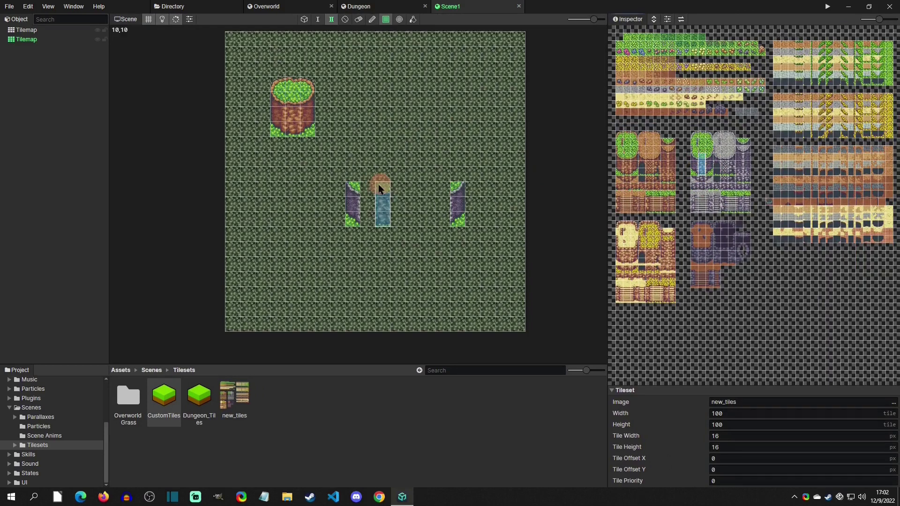
pyautogui.moveTo(375, 205); pyautogui.dragTo(452, 204)
pyautogui.moveTo(695, 136); pyautogui.dragTo(709, 136)
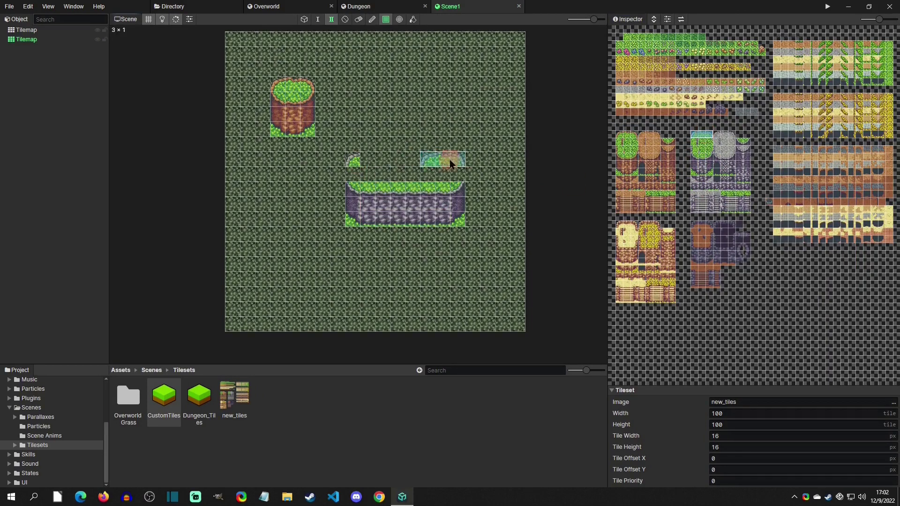